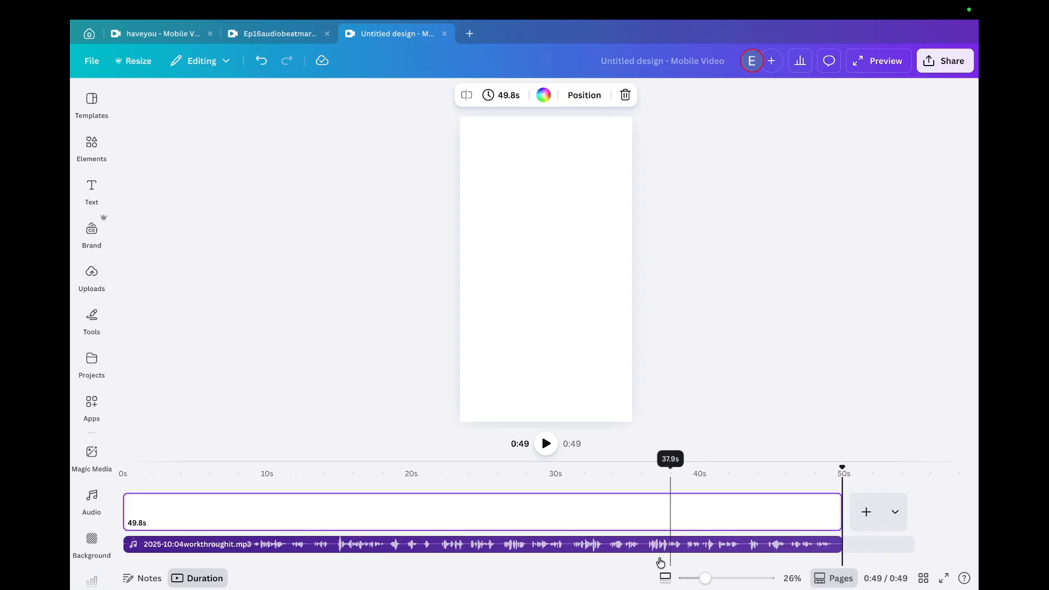
# Step: Trim the start of the audio track and split the blank page at about 2.4 s
pyautogui.moveTo(133, 546)
pyautogui.mouseDown()
pyautogui.moveTo(208, 547)
pyautogui.moveTo(143, 547)
pyautogui.mouseUp()
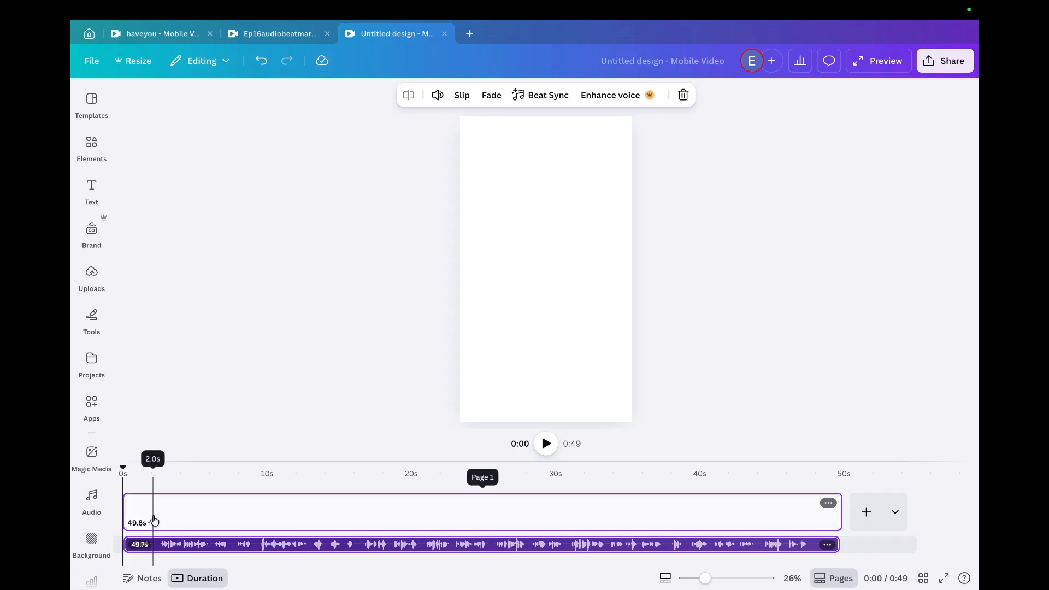
pyautogui.press('space')
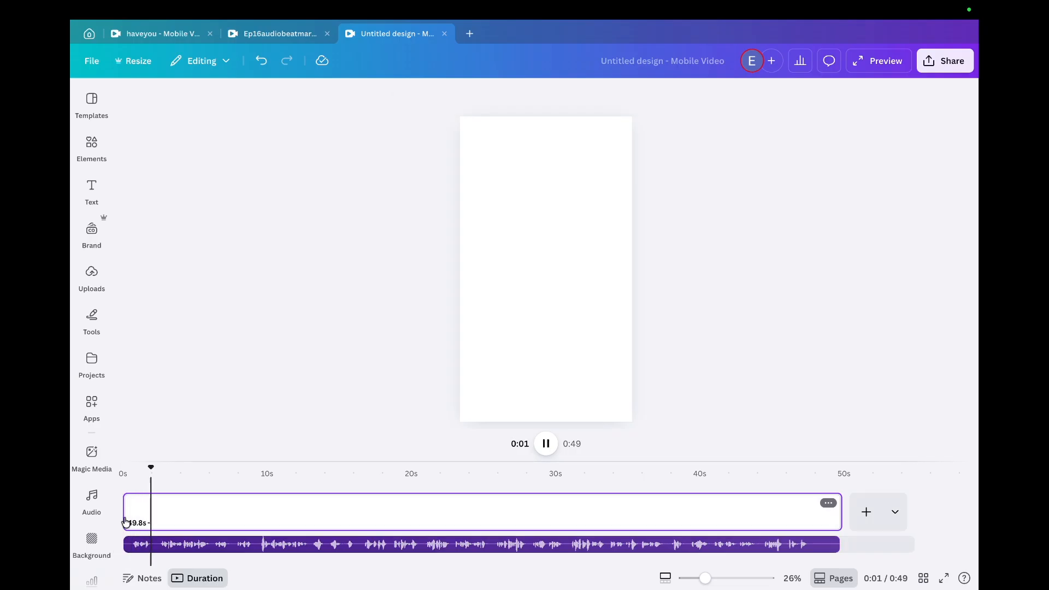
pyautogui.press('space')
pyautogui.press('s')
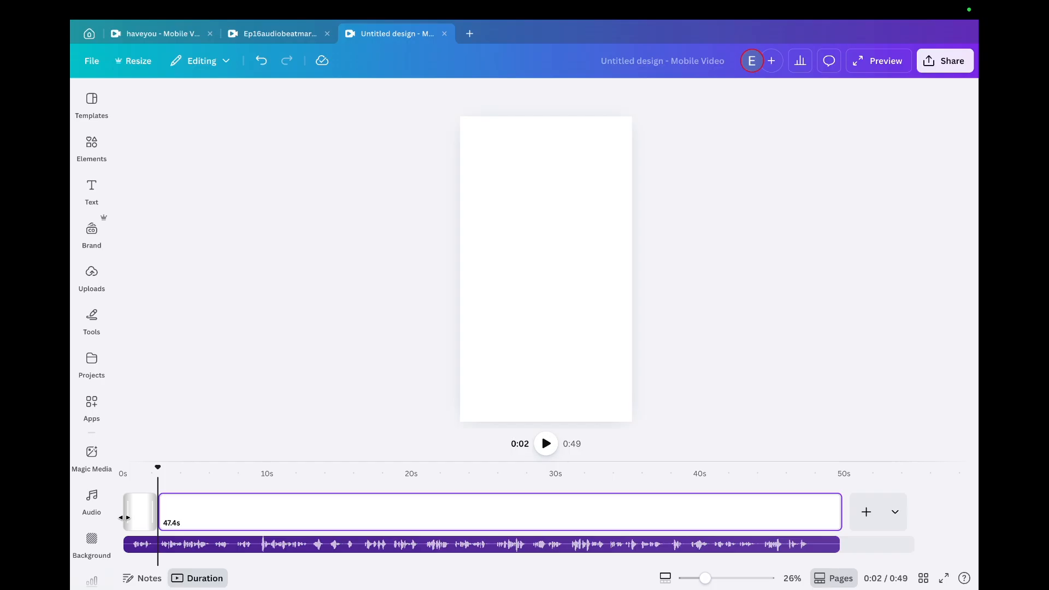
# Step: Play the audio onward and split the remaining long page at about 6.1 s
pyautogui.press('space')
pyautogui.click(130, 518)
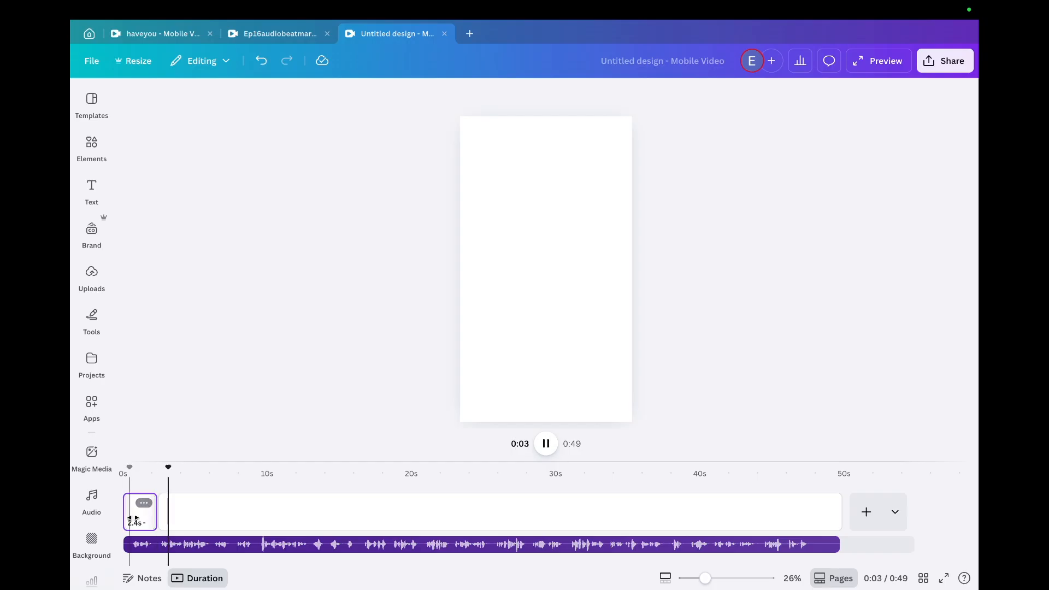
pyautogui.press('space')
pyautogui.click(185, 520)
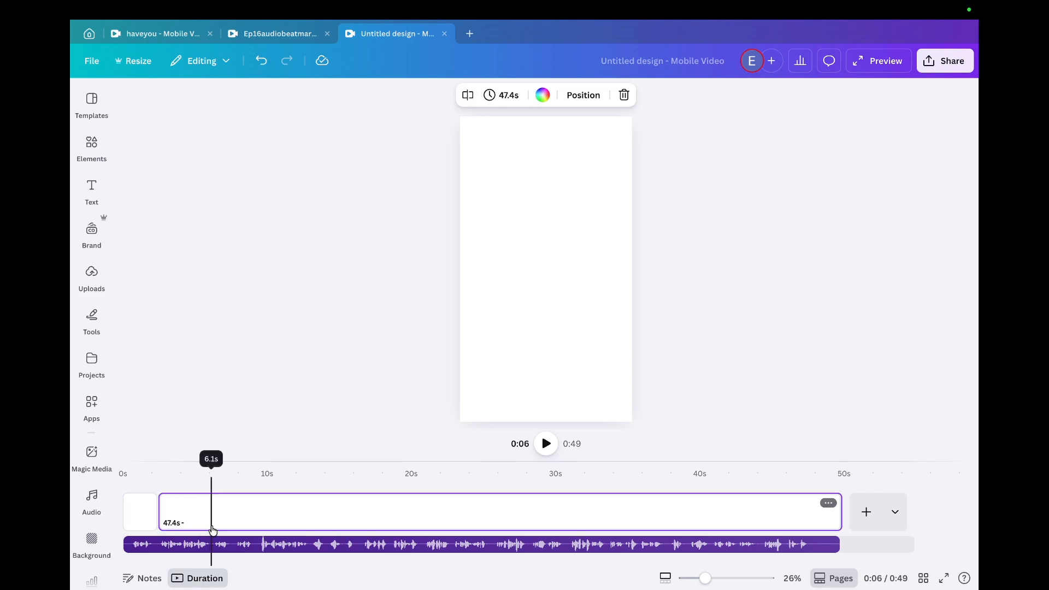
pyautogui.press('s')
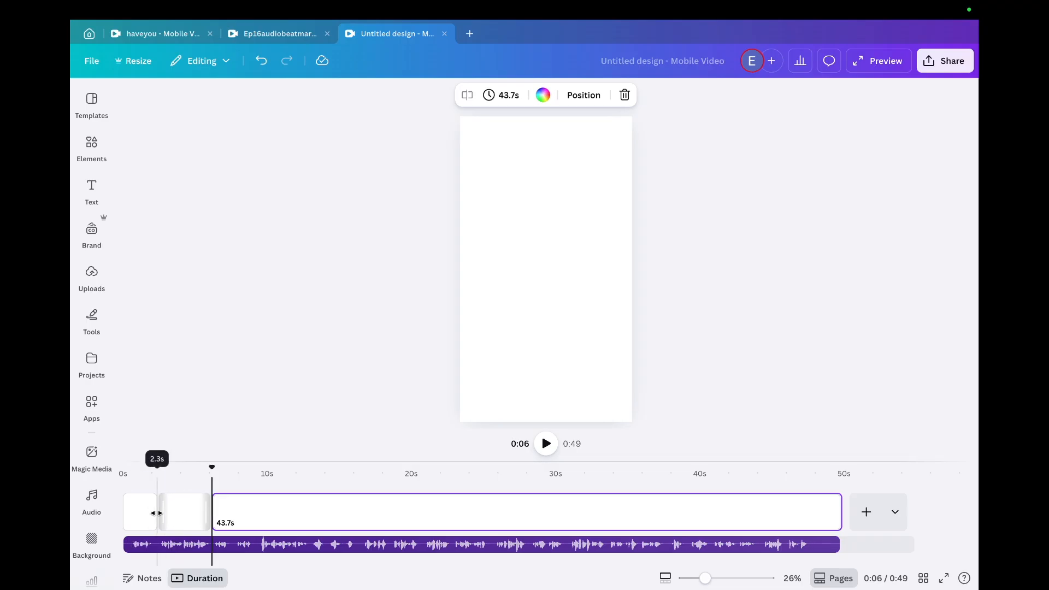
# Step: Add the recently used clip of the woman in the red sweater to the first page and shorten the page to 2.3 s
pyautogui.click(137, 514)
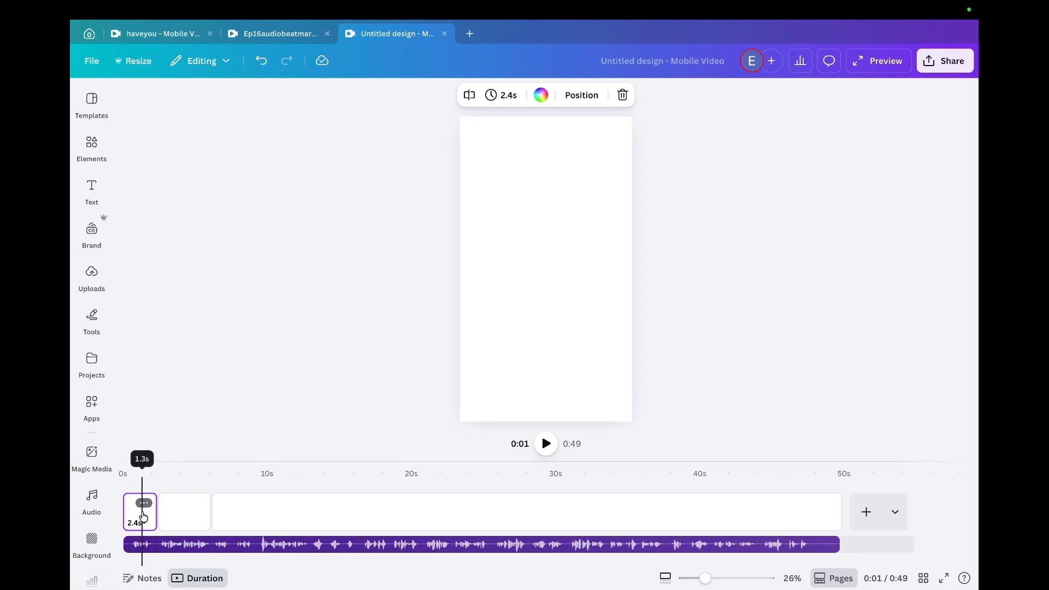
pyautogui.click(91, 145)
pyautogui.click(357, 313)
pyautogui.click(91, 147)
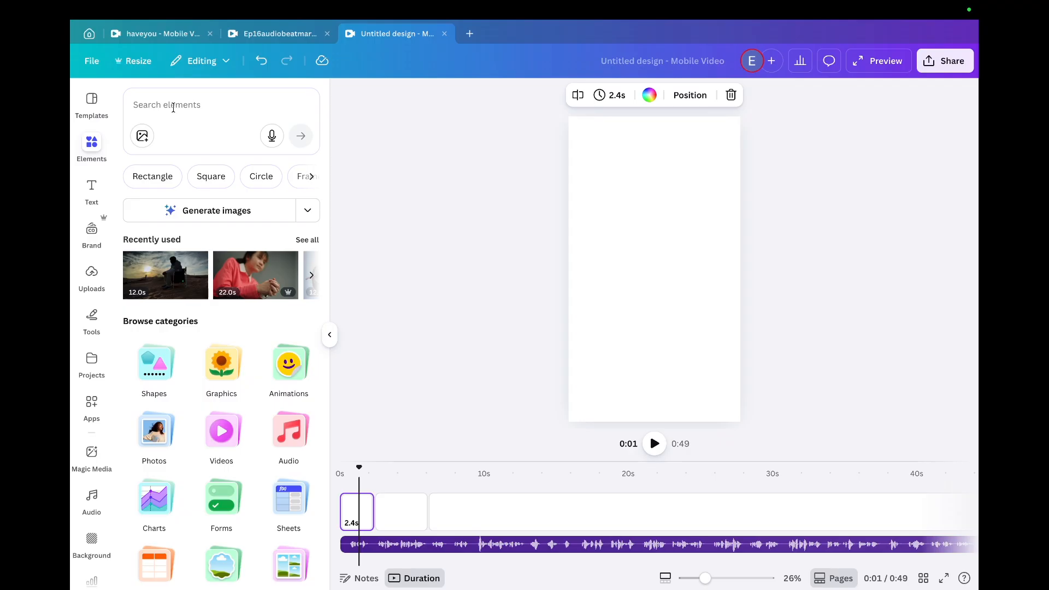
pyautogui.click(256, 274)
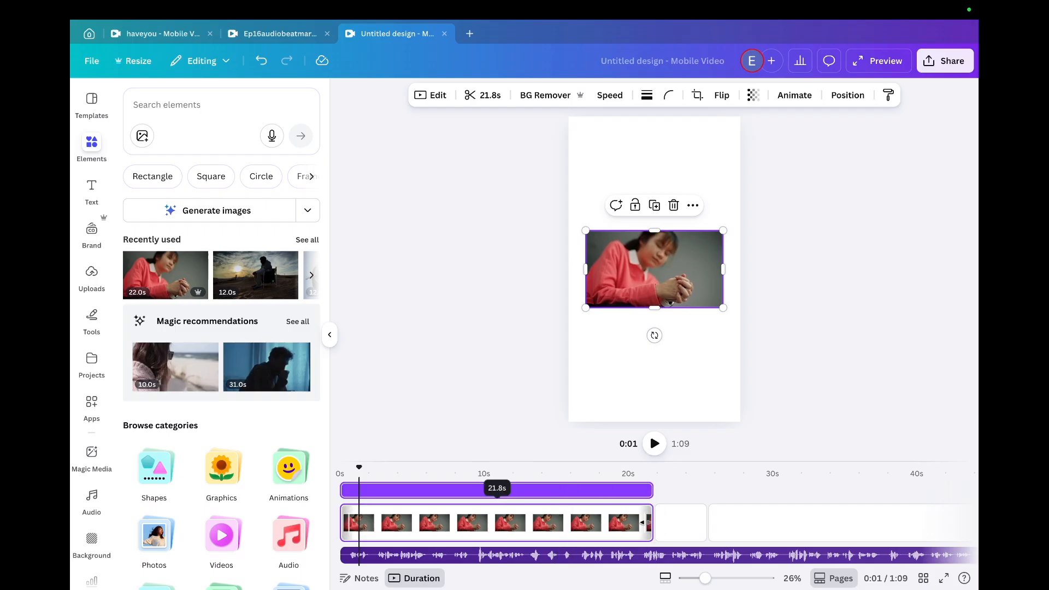
pyautogui.moveTo(643, 522); pyautogui.dragTo(365, 526)
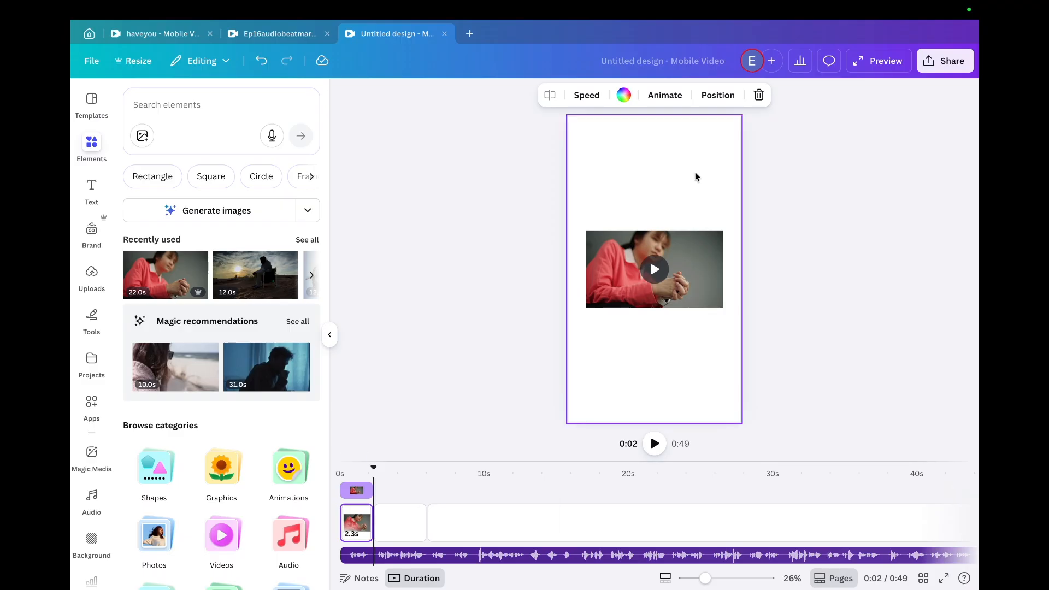
# Step: Set the first page's background to the yellow-to-orange default gradient
pyautogui.click(628, 179)
pyautogui.click(661, 95)
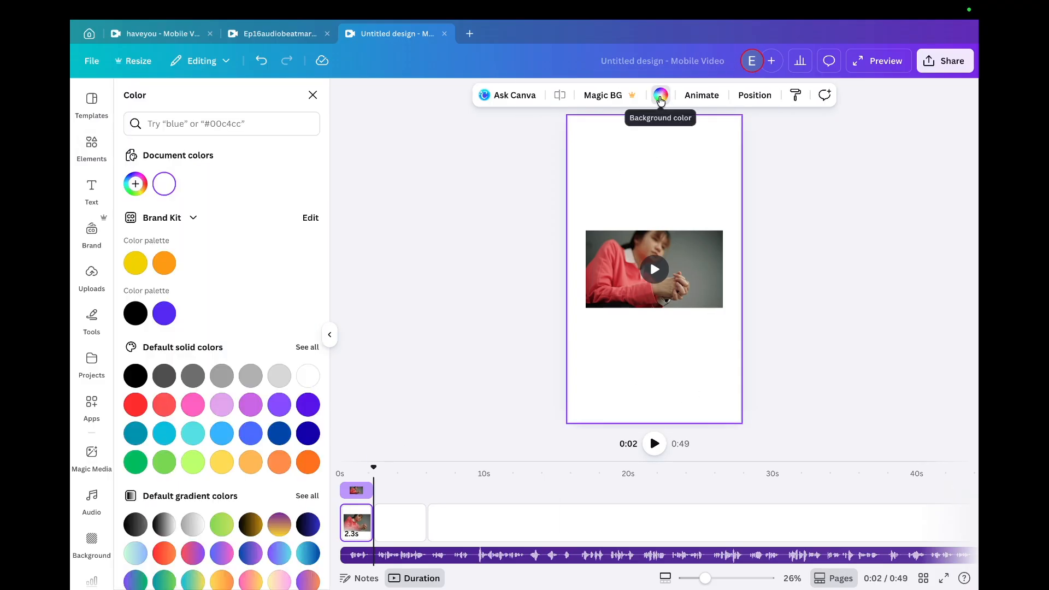
pyautogui.scroll(-1, 263, 531)
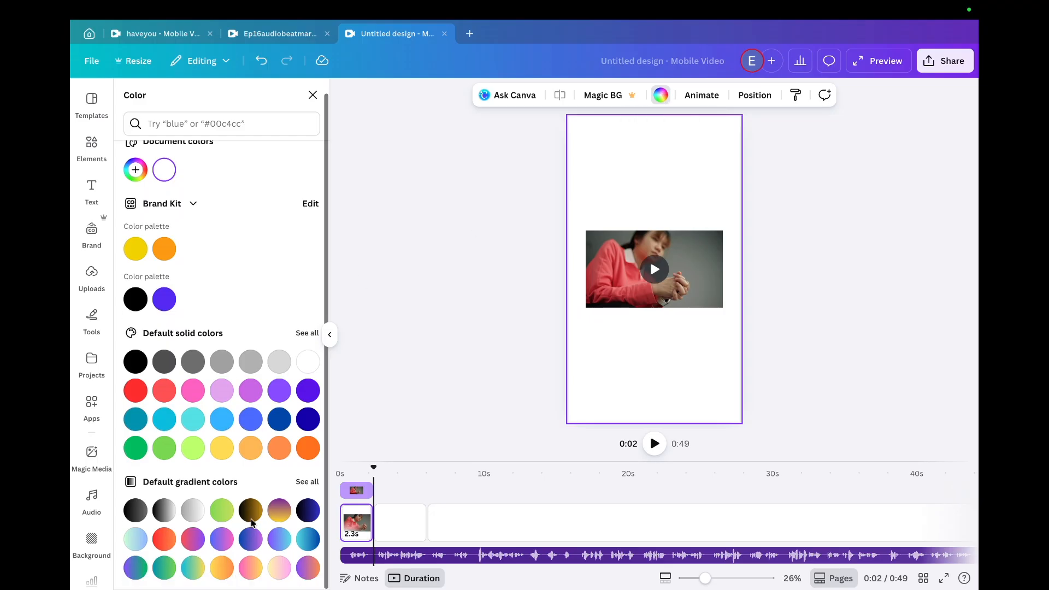
pyautogui.click(222, 564)
# Step: Try the Whip Slide animation on the first page's video clip and remove it
pyautogui.click(619, 257)
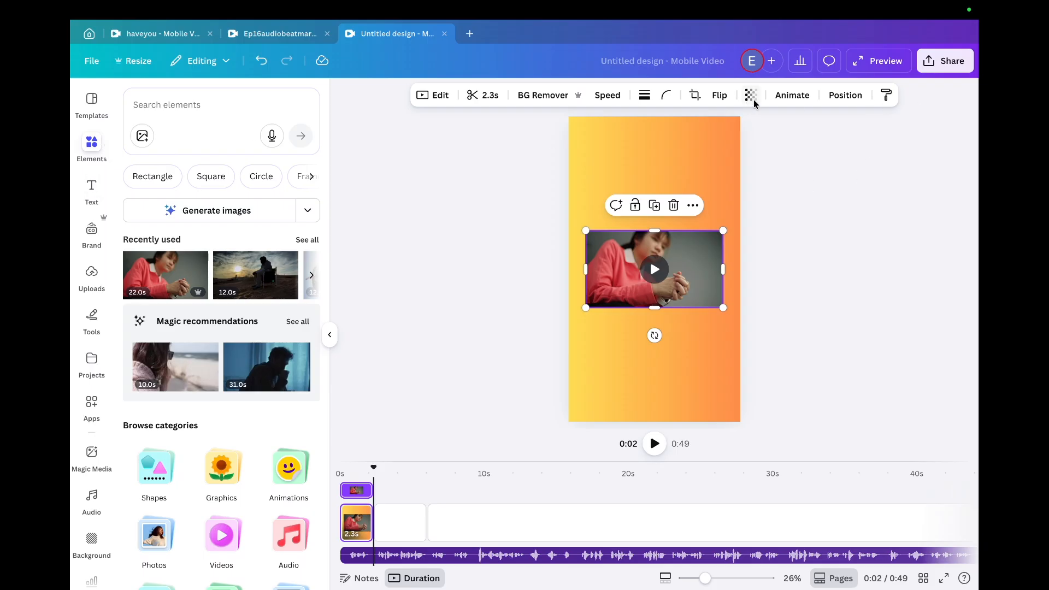
pyautogui.click(790, 96)
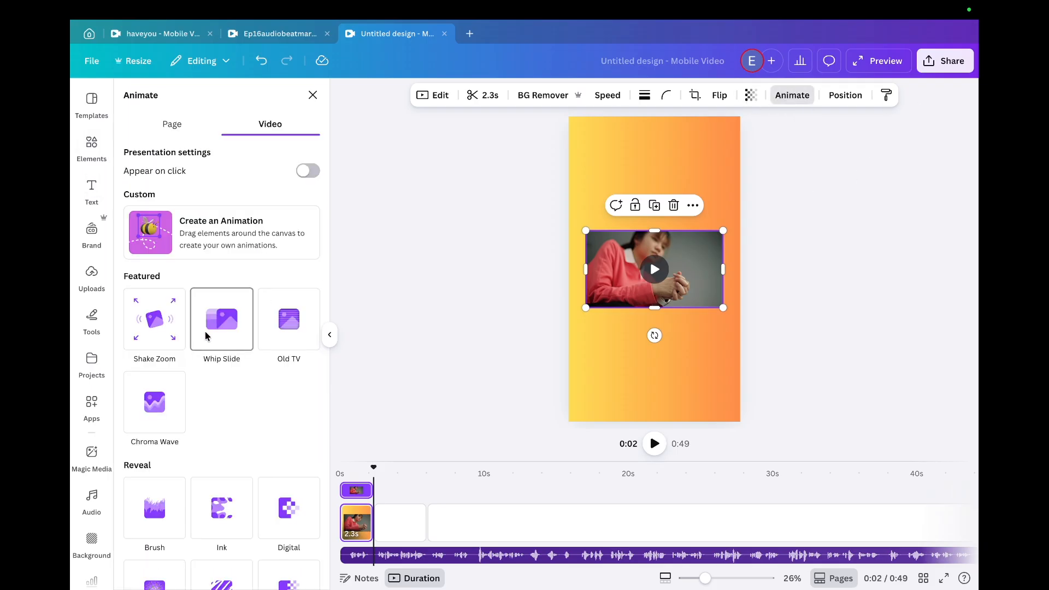
pyautogui.click(220, 334)
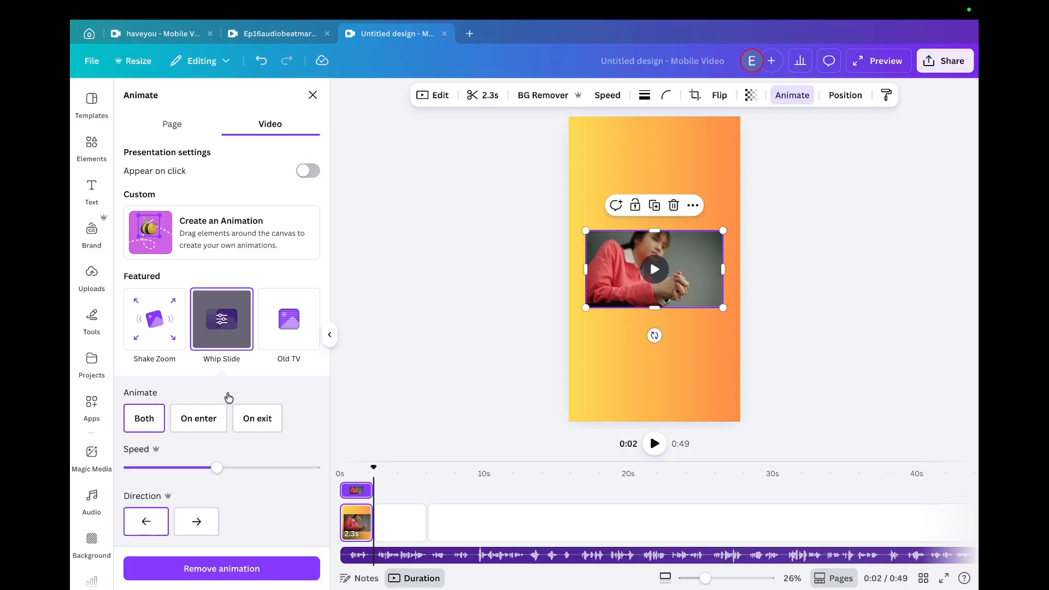
pyautogui.click(249, 567)
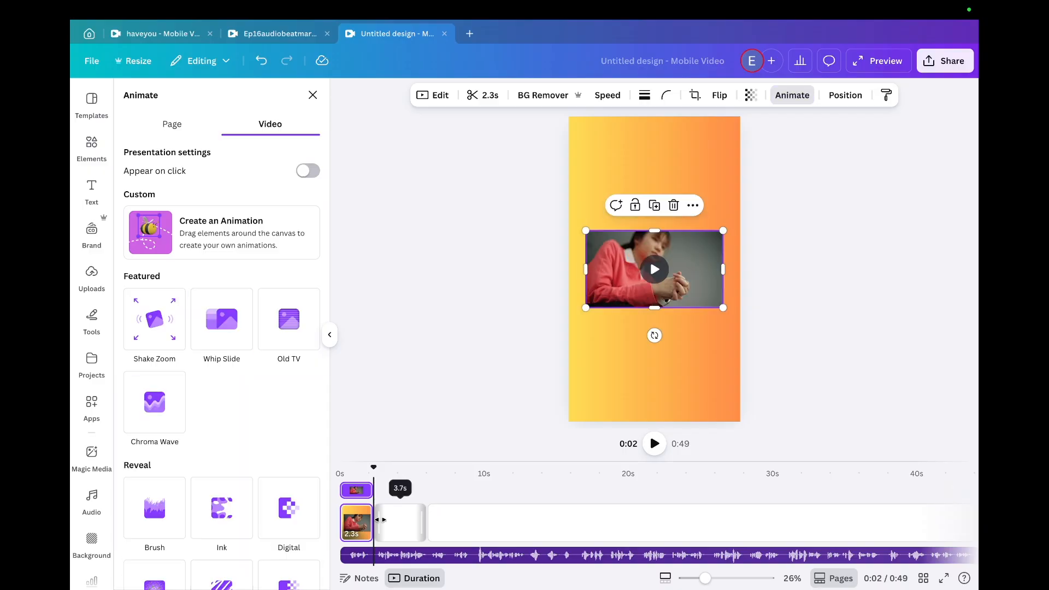
# Step: Search the elements for "progress", add the black "LOADING..." video to the second page and place it in the upper part
pyautogui.click(654, 444)
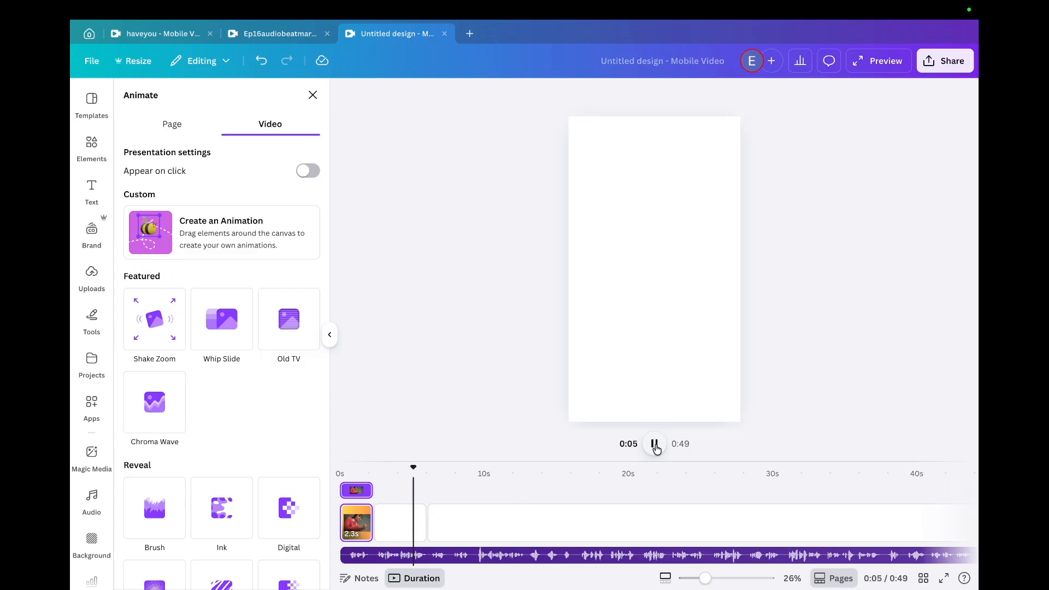
pyautogui.click(654, 444)
pyautogui.click(112, 140)
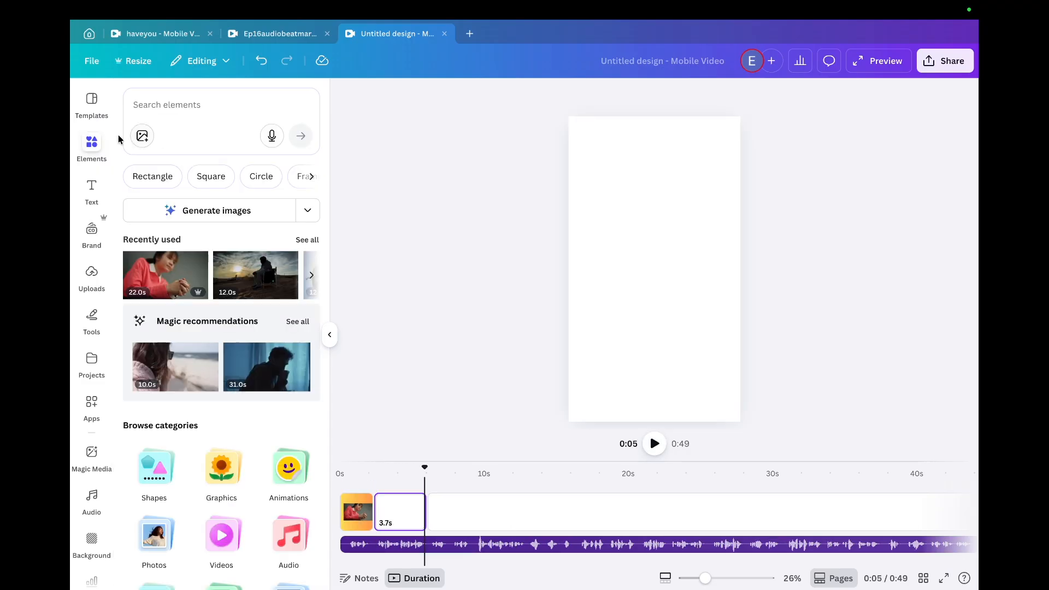
pyautogui.click(205, 112)
pyautogui.click(173, 268)
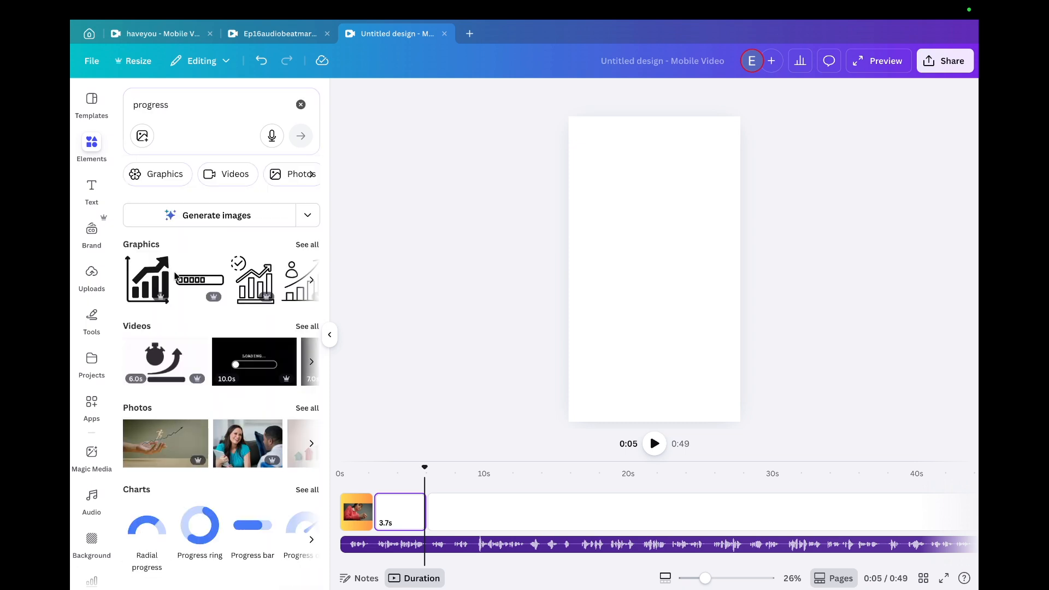
pyautogui.scroll(-1, 179, 280)
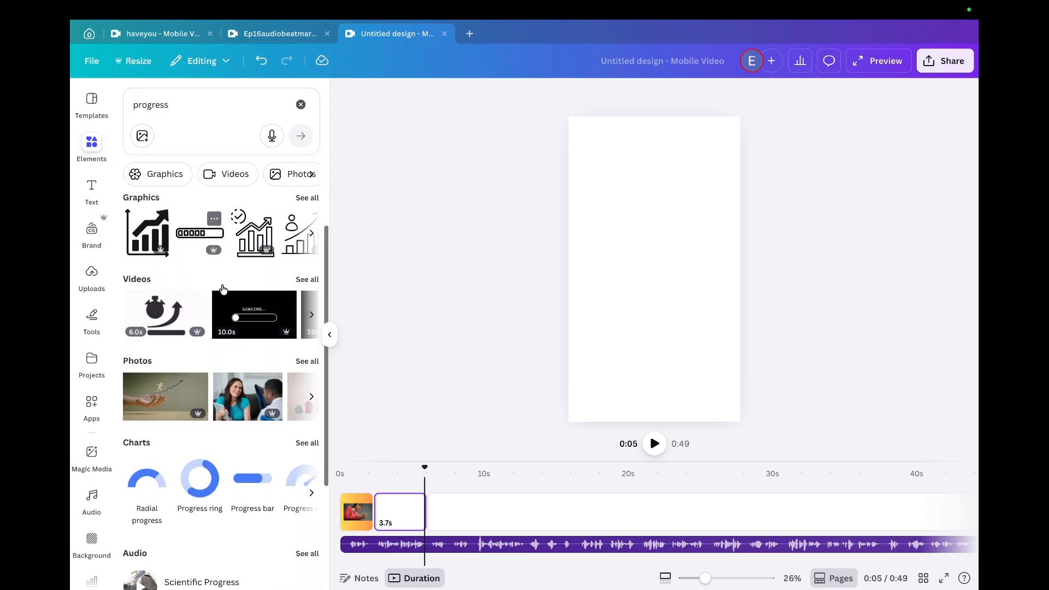
pyautogui.click(259, 315)
pyautogui.moveTo(619, 246); pyautogui.dragTo(618, 162)
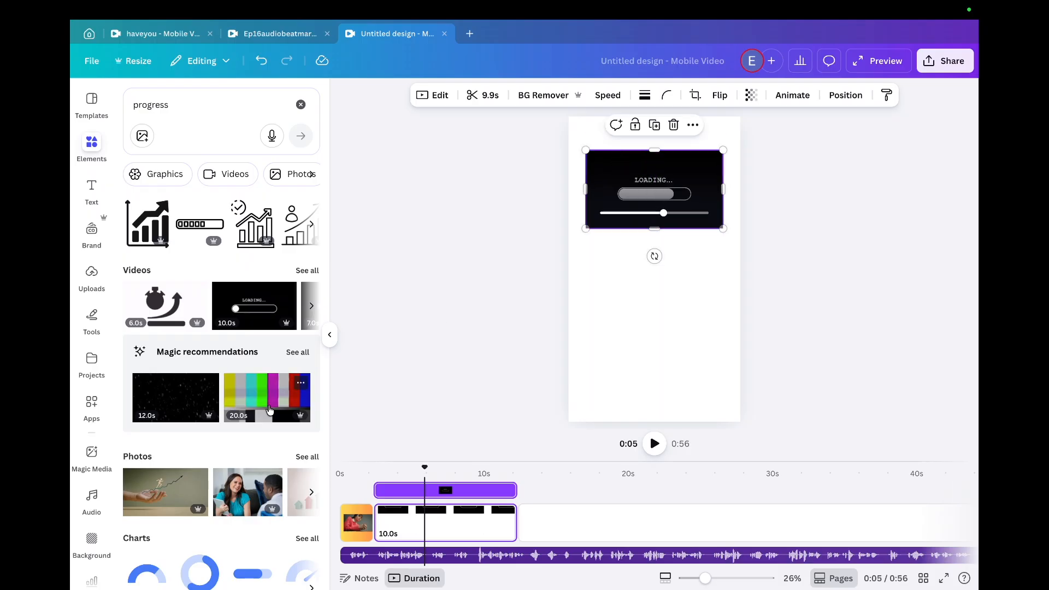
# Step: Add the photo of the woman and man talking to the second page and place it below the loading video
pyautogui.scroll(-1, 239, 456)
pyautogui.click(238, 456)
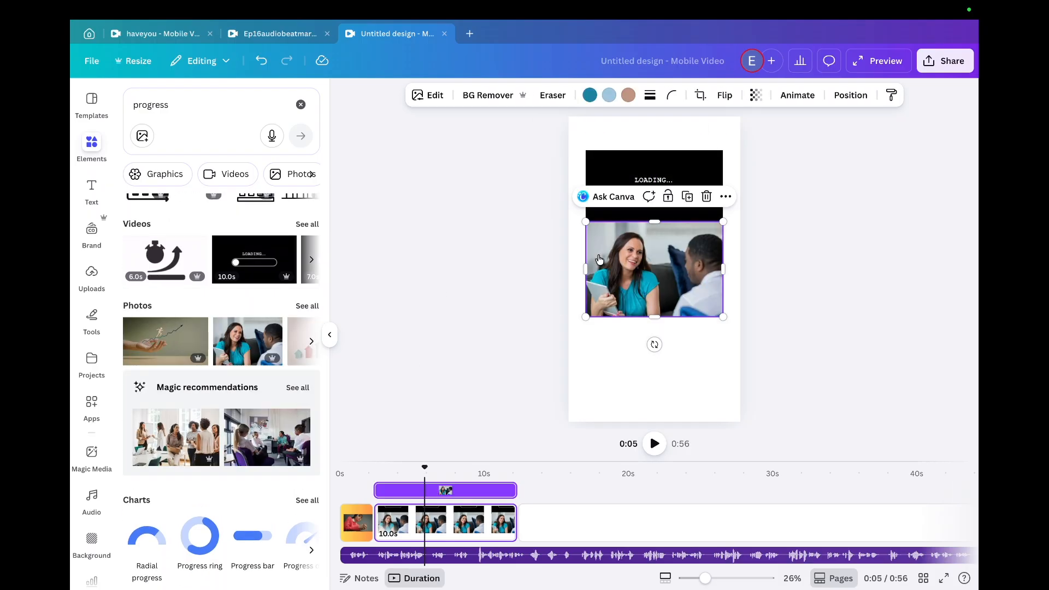
pyautogui.moveTo(645, 261); pyautogui.dragTo(650, 312)
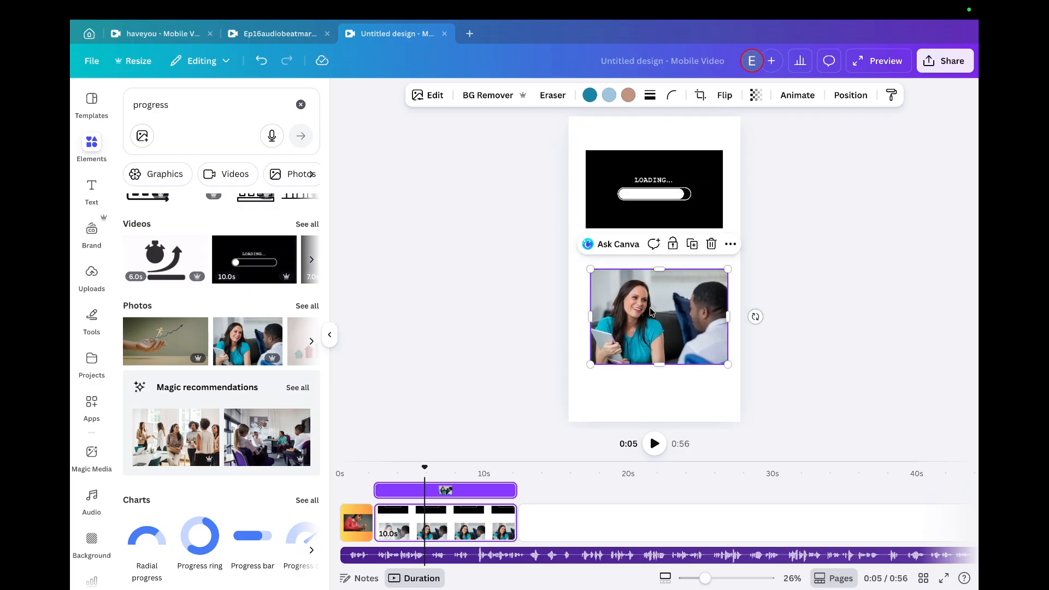
# Step: Inspect the second page's layers by selecting the loading video and the photo in turn
pyautogui.click(850, 96)
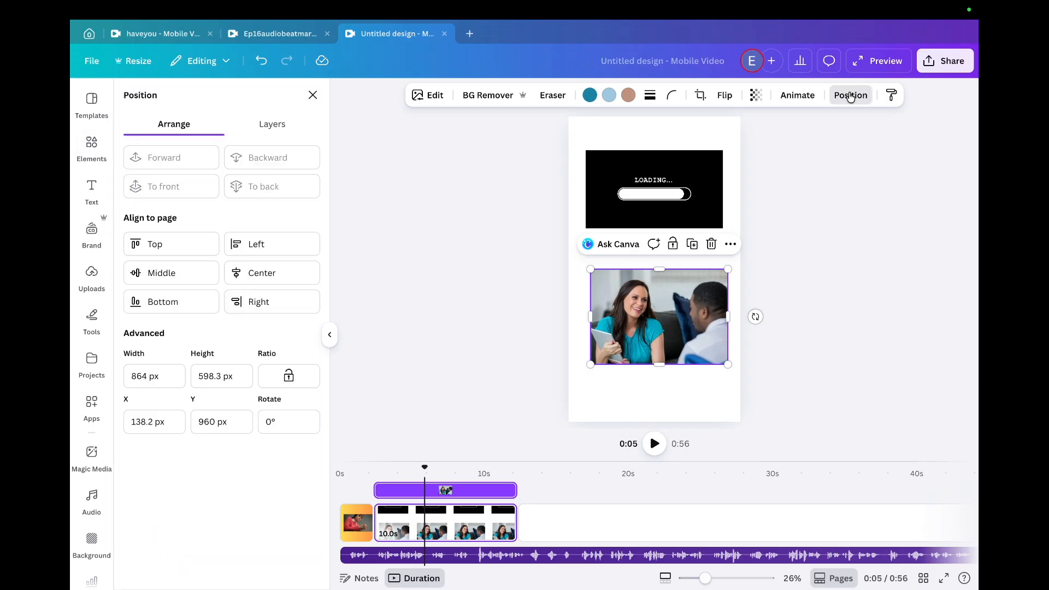
pyautogui.click(266, 130)
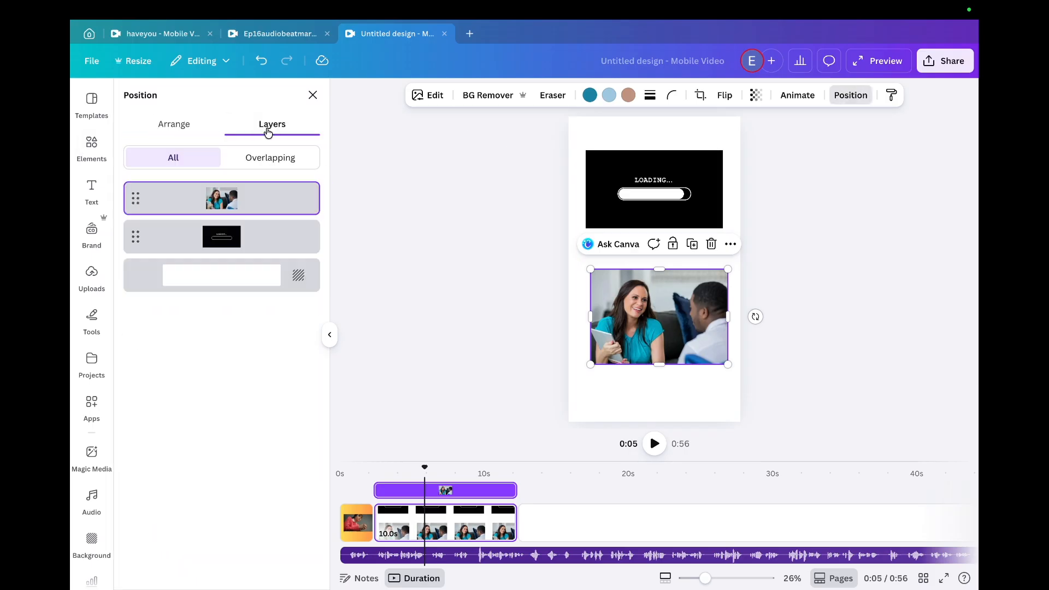
pyautogui.click(247, 236)
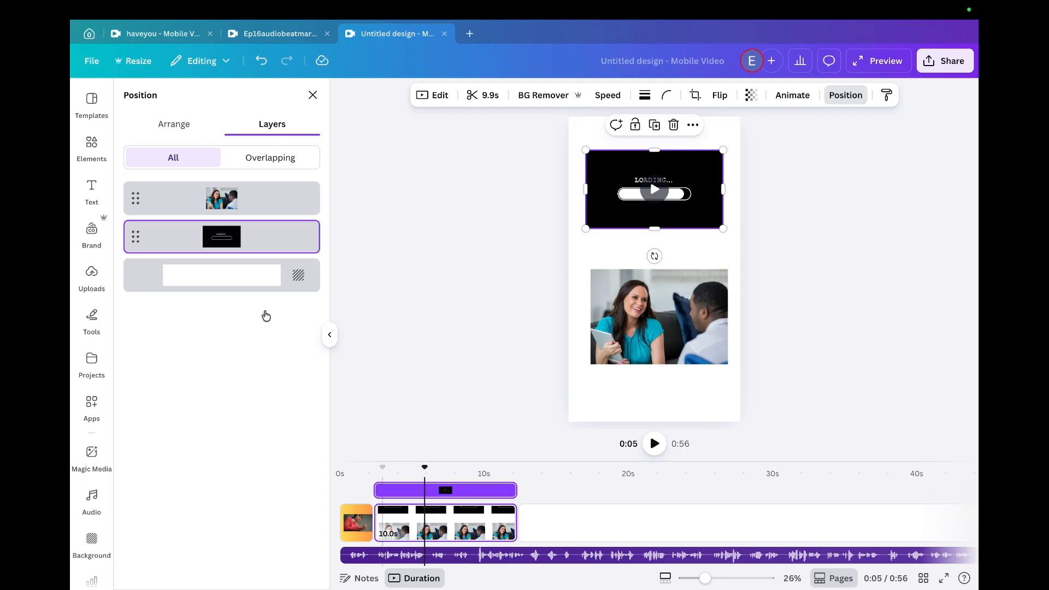
pyautogui.click(264, 208)
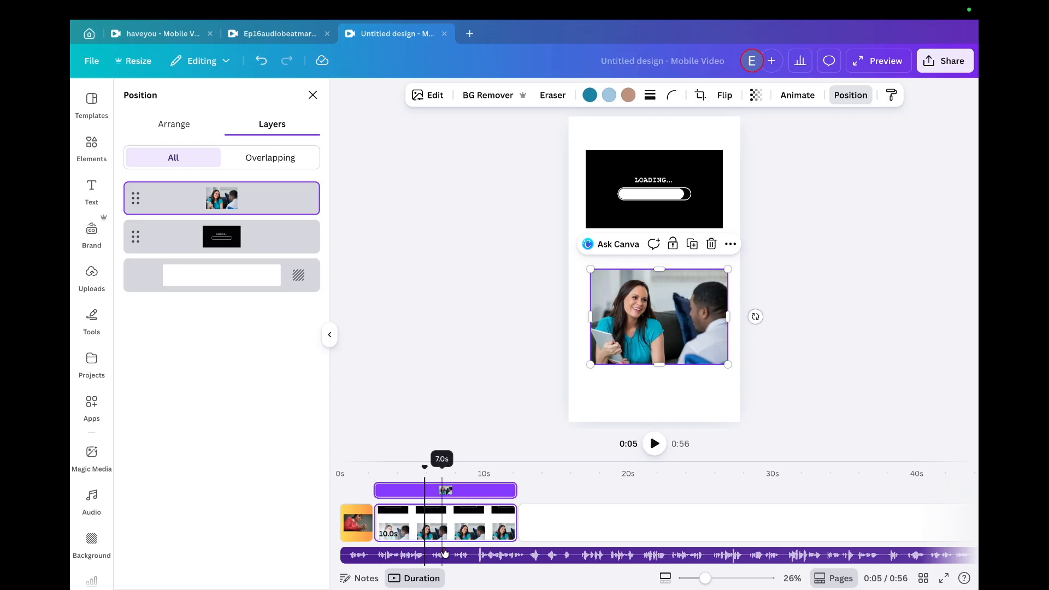
pyautogui.click(312, 95)
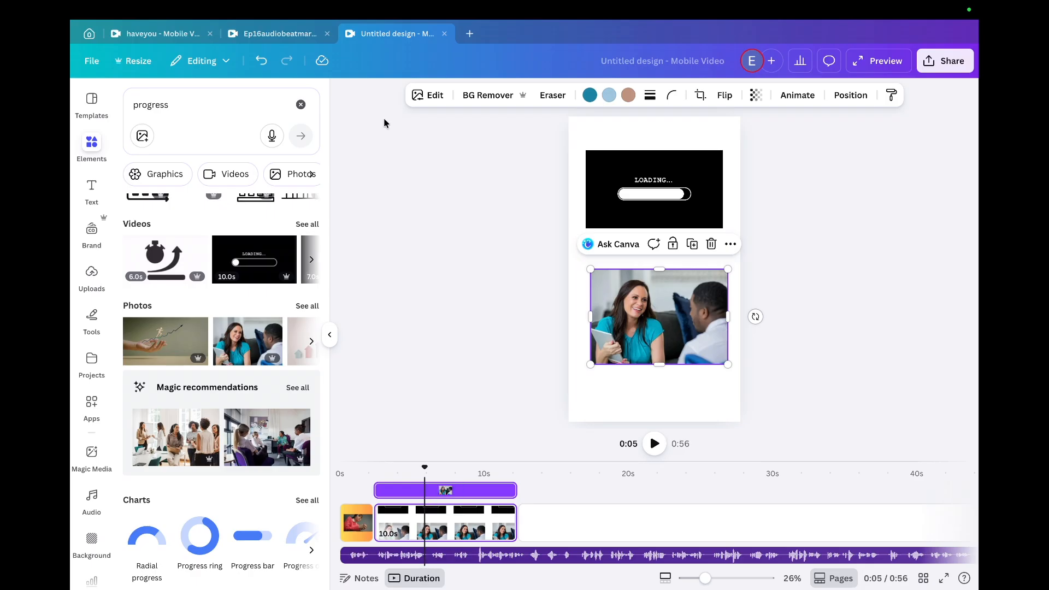
# Step: Undo the additions of the photo and loading video on the second page, and redo them with their placements
pyautogui.click(258, 64)
pyautogui.click(257, 64)
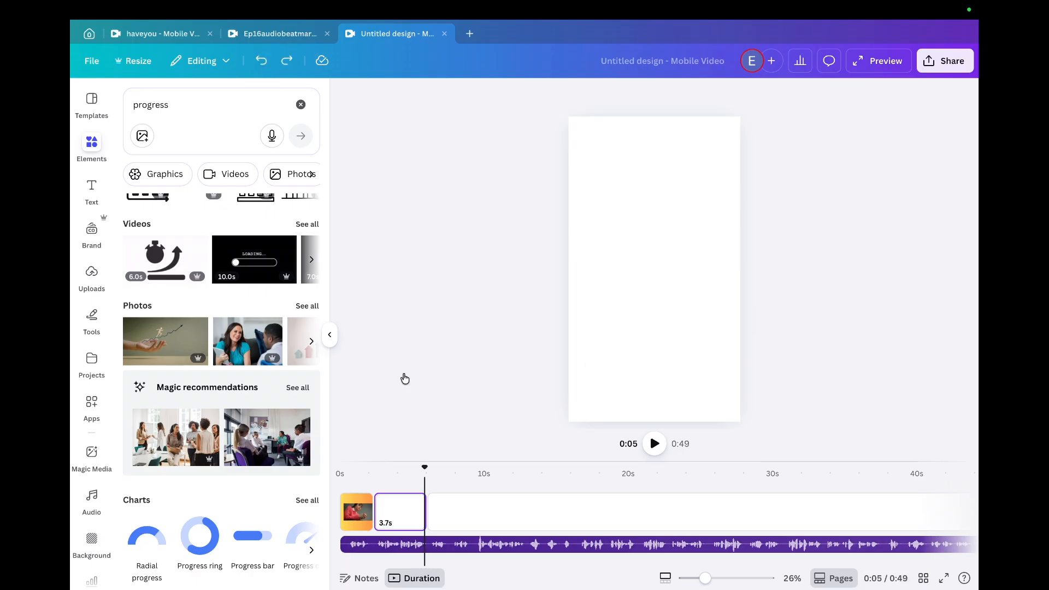
pyautogui.click(288, 63)
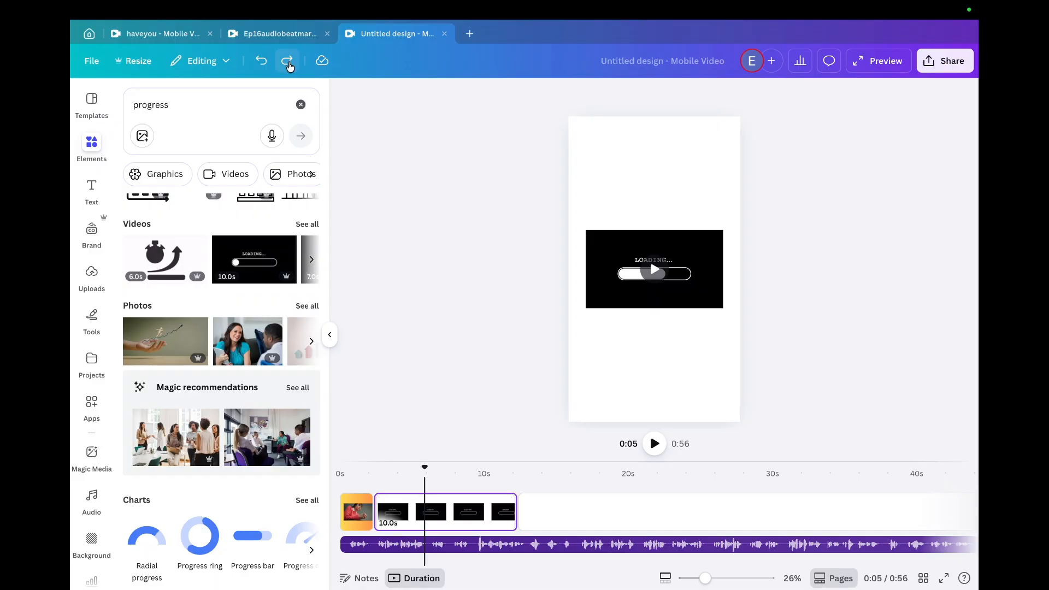
pyautogui.click(288, 63)
pyautogui.click(288, 63)
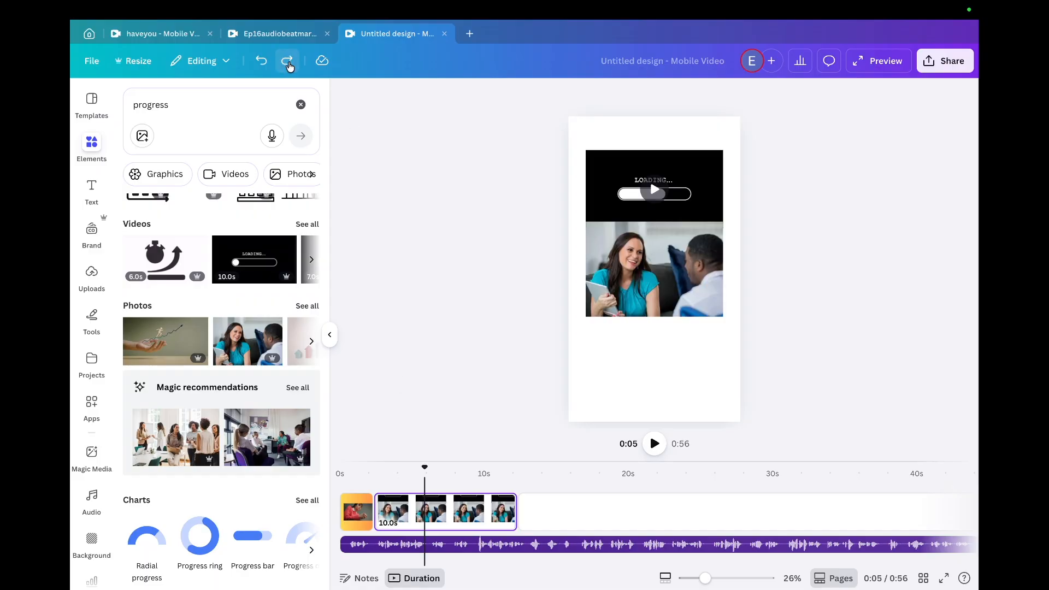
pyautogui.click(288, 63)
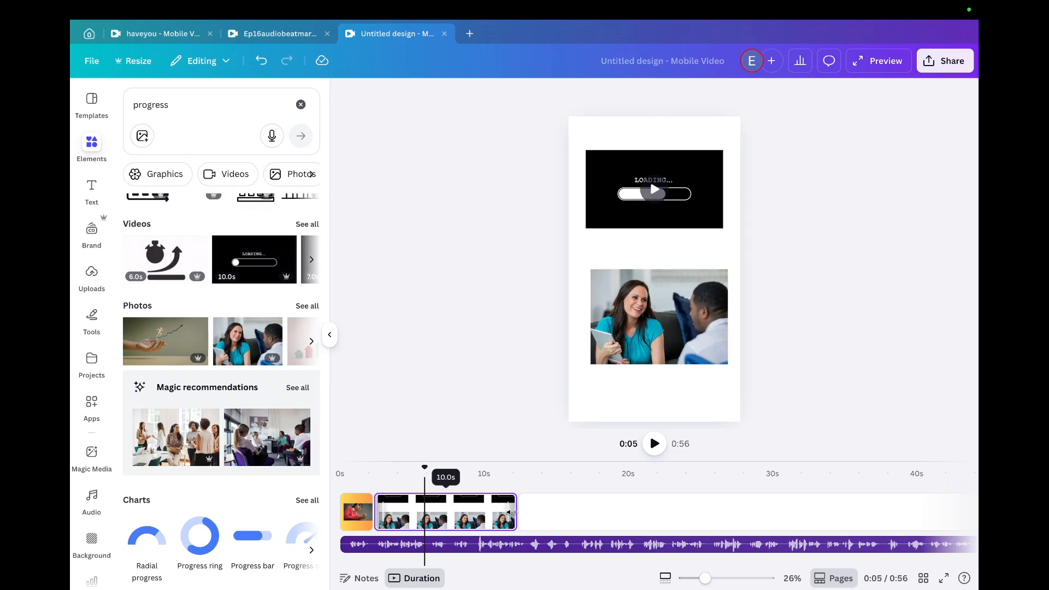
# Step: Shorten the second page to 3.7 s and trim the photo's start so it appears only for the page's last part
pyautogui.moveTo(507, 512); pyautogui.dragTo(423, 520)
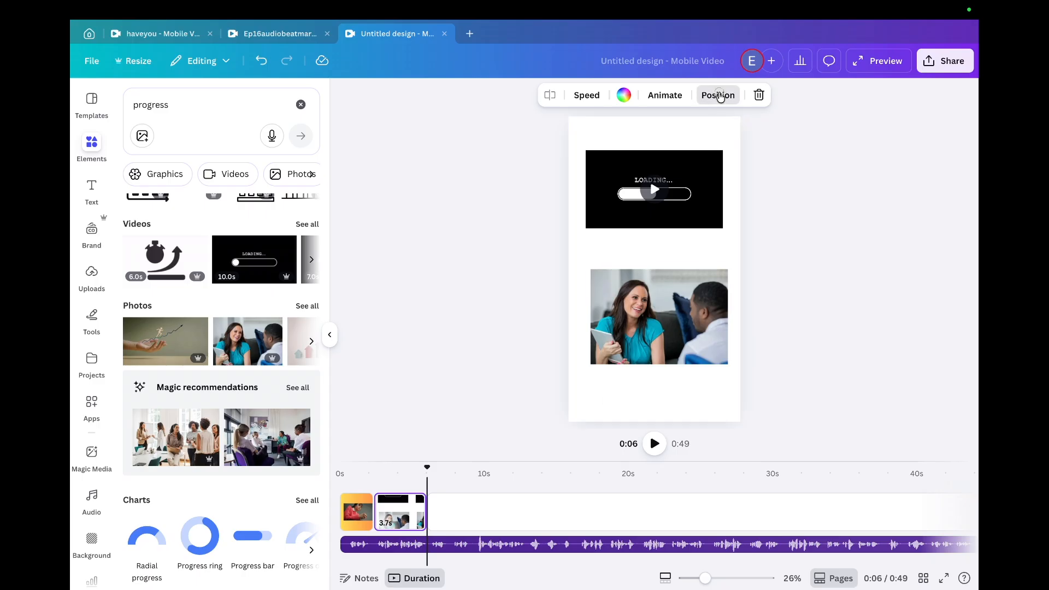
pyautogui.click(719, 96)
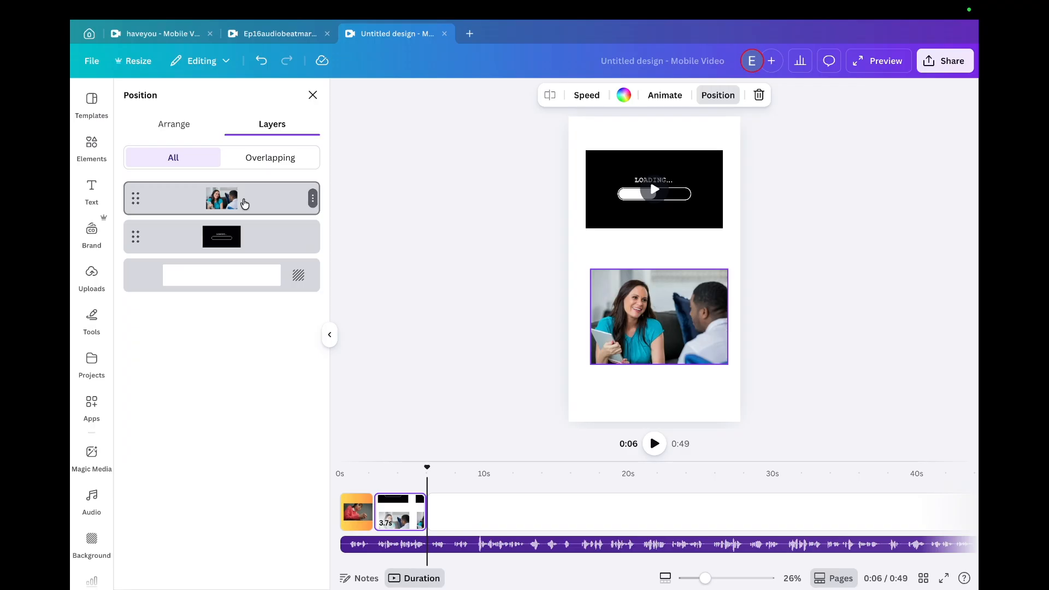
pyautogui.click(244, 203)
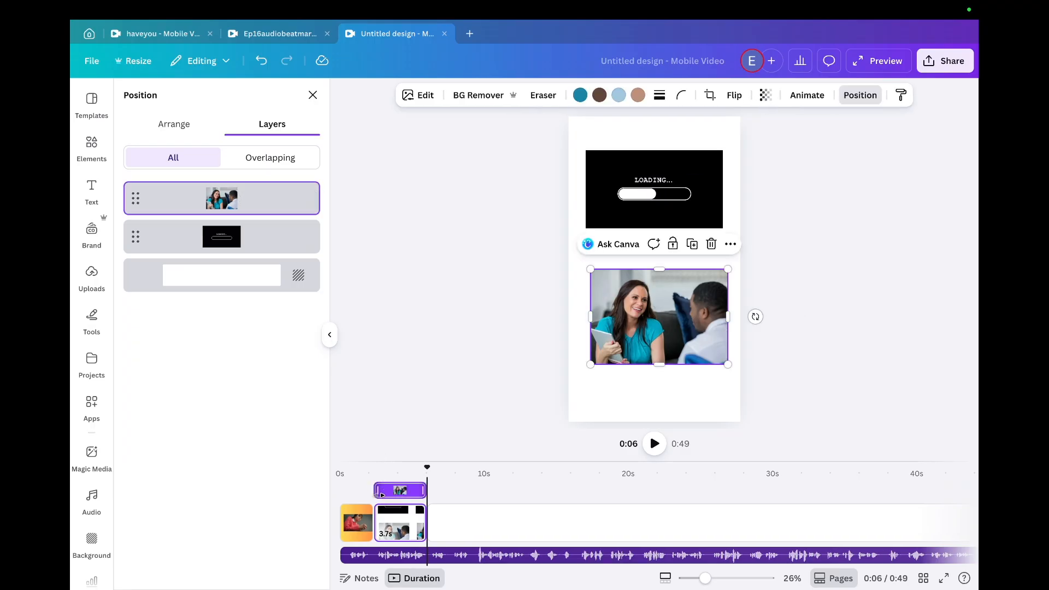
pyautogui.moveTo(382, 494); pyautogui.dragTo(403, 495)
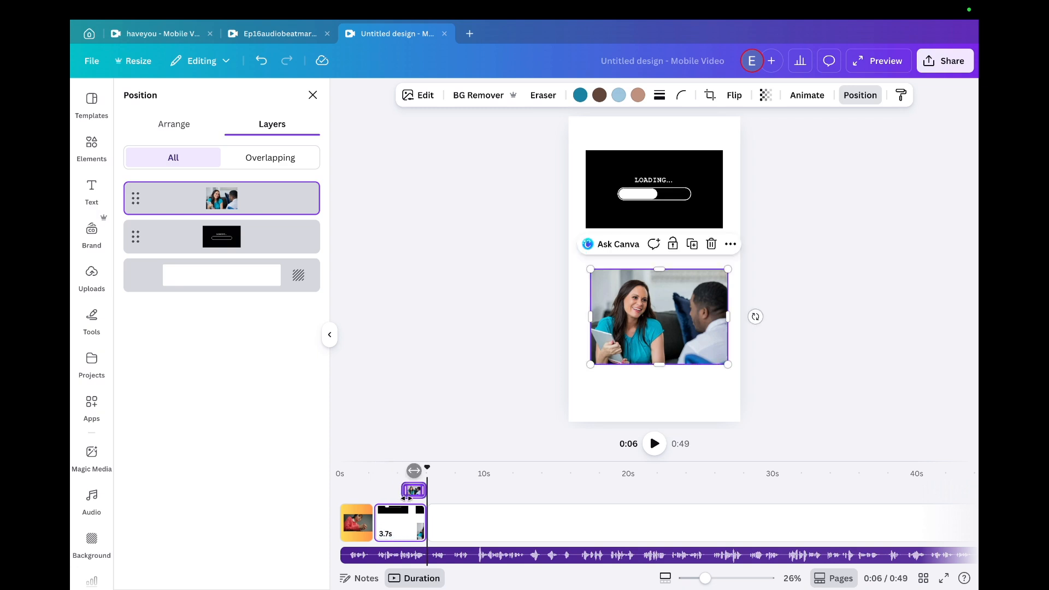
pyautogui.click(267, 242)
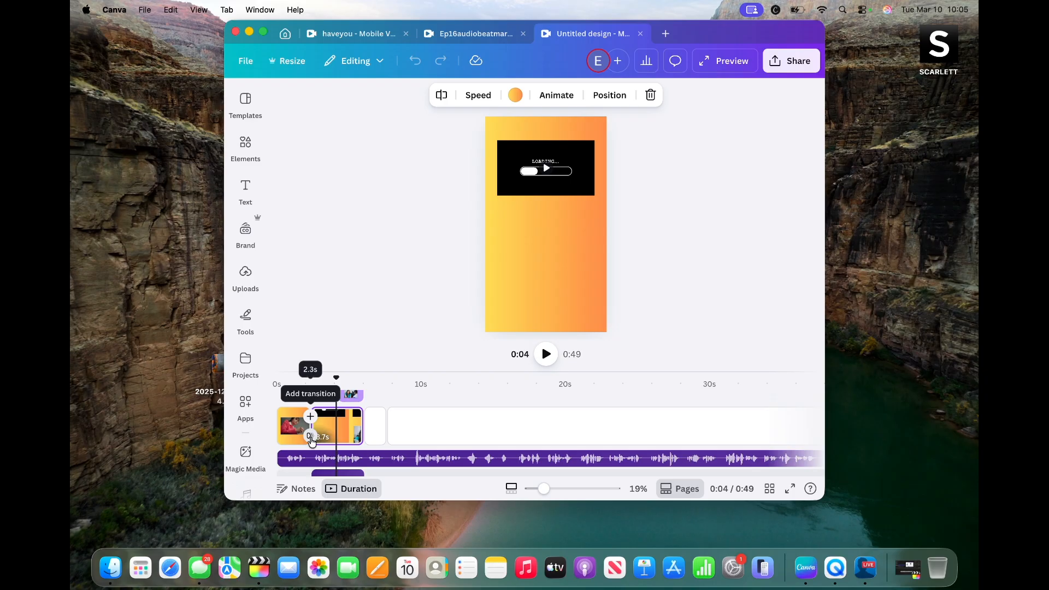
# Step: Select the second page, search the audio elements for "swoosh" and preview the Torch Swoosh 1 sound
pyautogui.click(311, 437)
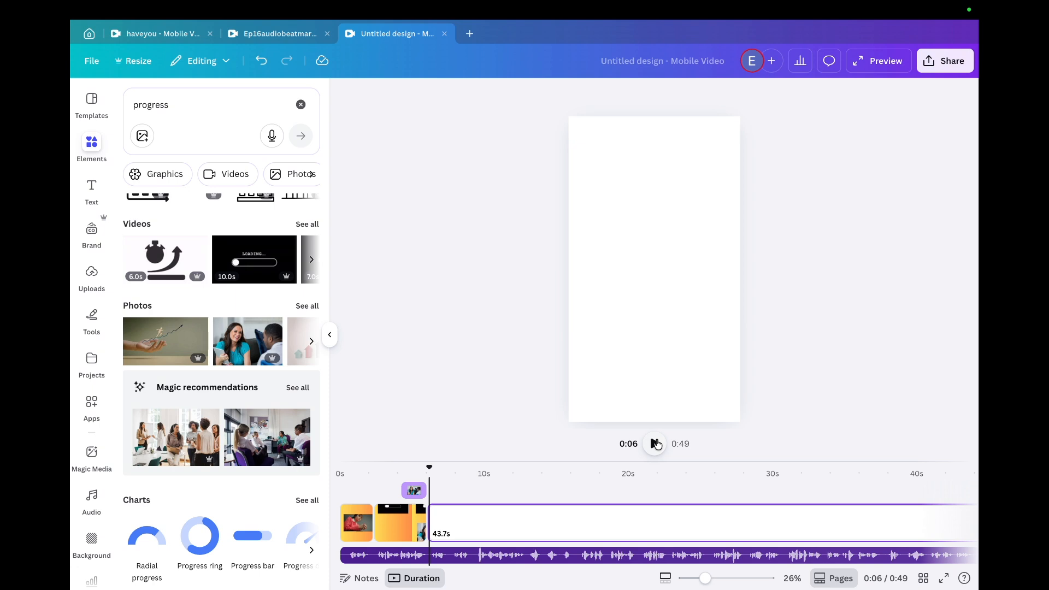
pyautogui.click(402, 525)
pyautogui.click(402, 524)
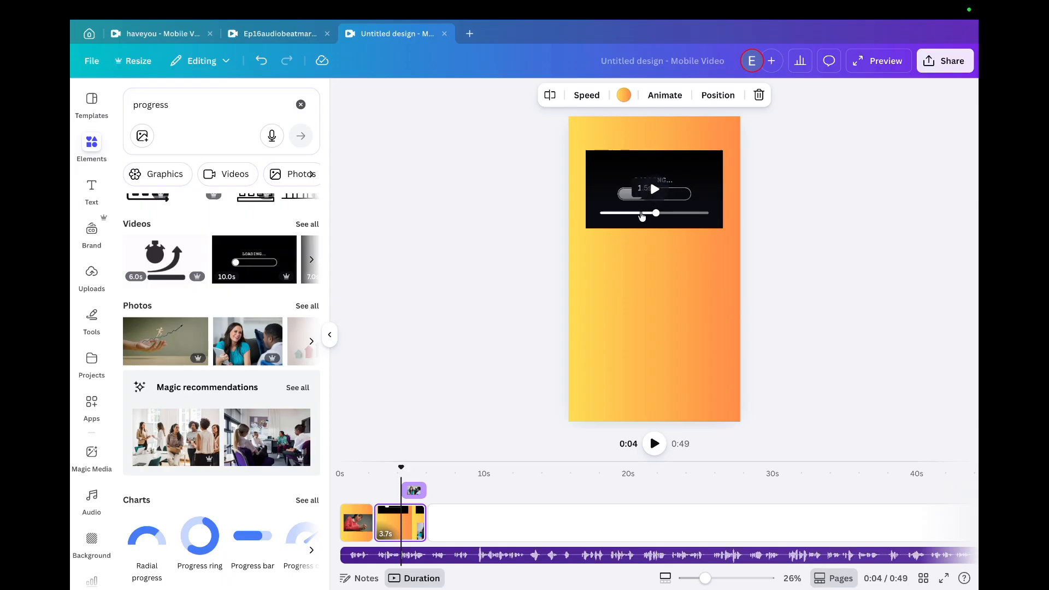
pyautogui.click(176, 113)
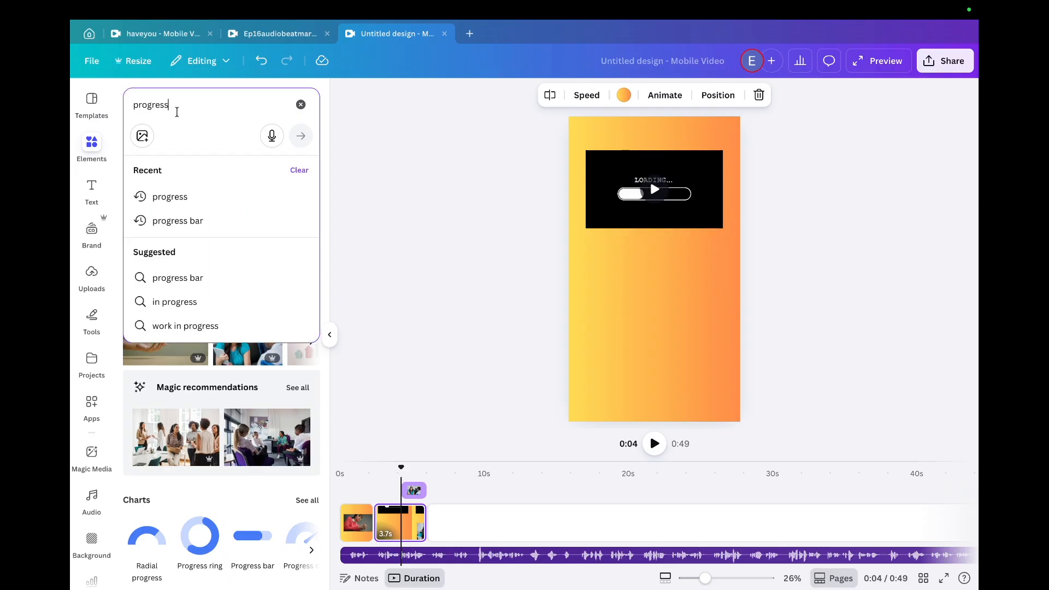
pyautogui.press('BackSpace')
pyautogui.press('BackSpace')
pyautogui.press('BackSpace')
pyautogui.press('BackSpace')
pyautogui.press('BackSpace')
pyautogui.press('BackSpace')
pyautogui.press('BackSpace')
pyautogui.press('BackSpace')
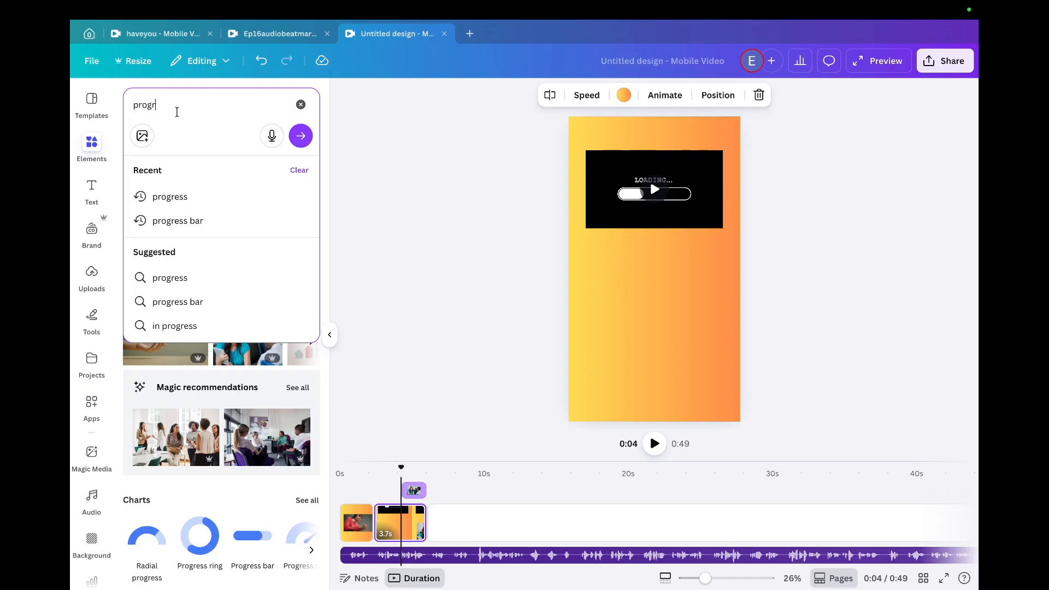
pyautogui.write('swoosh')
pyautogui.press('Return')
pyautogui.click(141, 437)
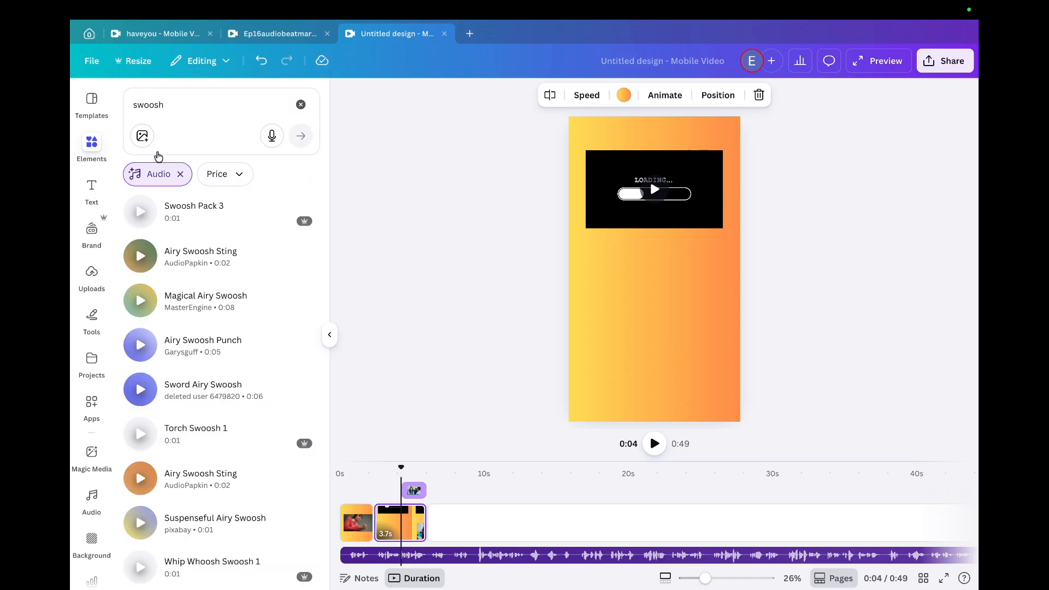
# Step: Search the audio elements for "build up sound" and preview the Laser Build Up sound
pyautogui.click(181, 108)
pyautogui.press('BackSpace')
pyautogui.press('BackSpace')
pyautogui.press('BackSpace')
pyautogui.press('BackSpace')
pyautogui.press('BackSpace')
pyautogui.press('BackSpace')
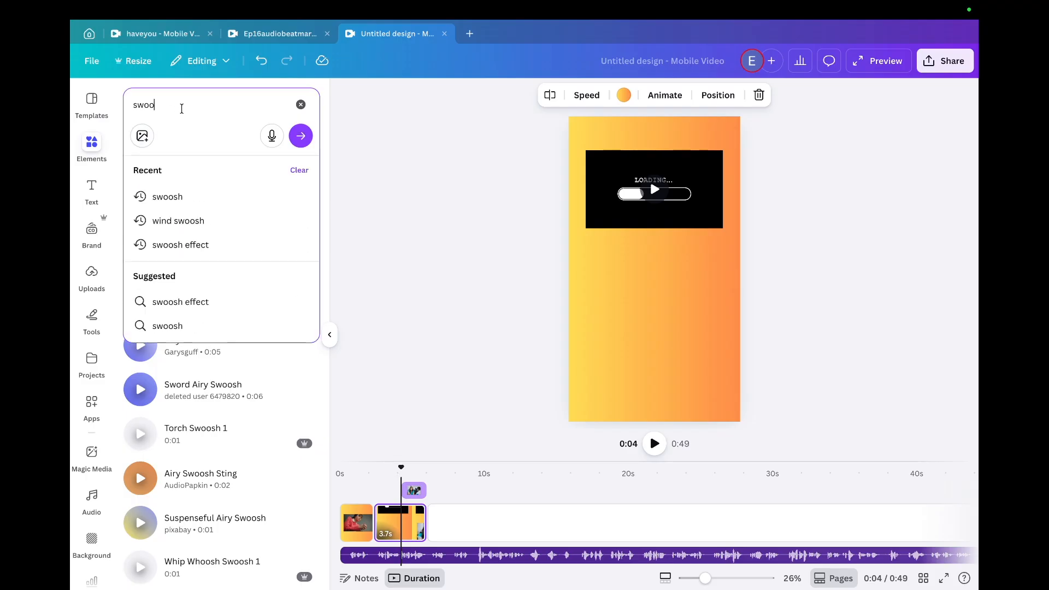
pyautogui.write('slow sound')
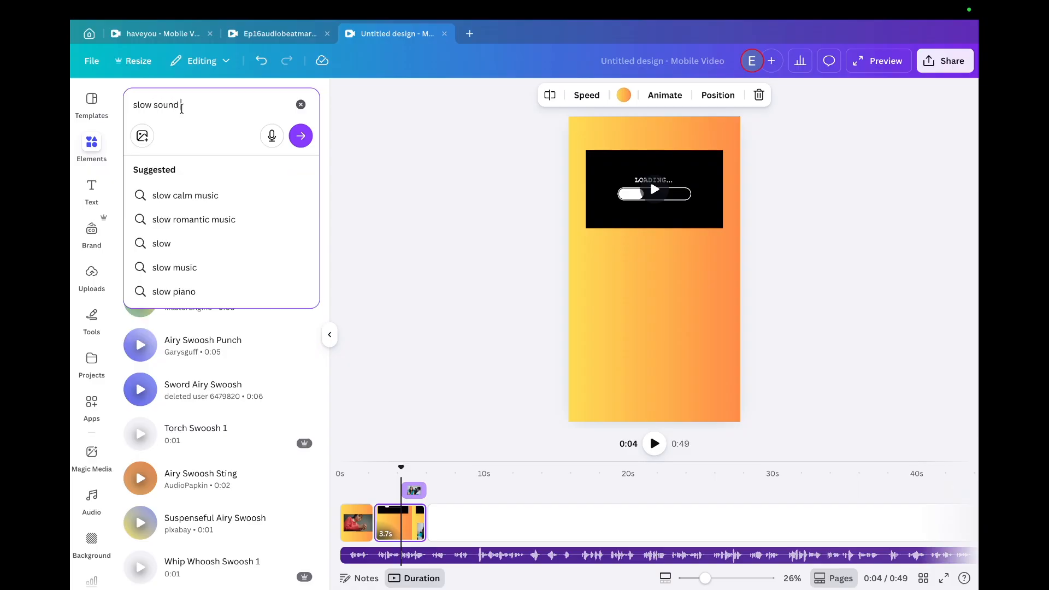
pyautogui.write(' up')
pyautogui.click(174, 243)
pyautogui.click(141, 387)
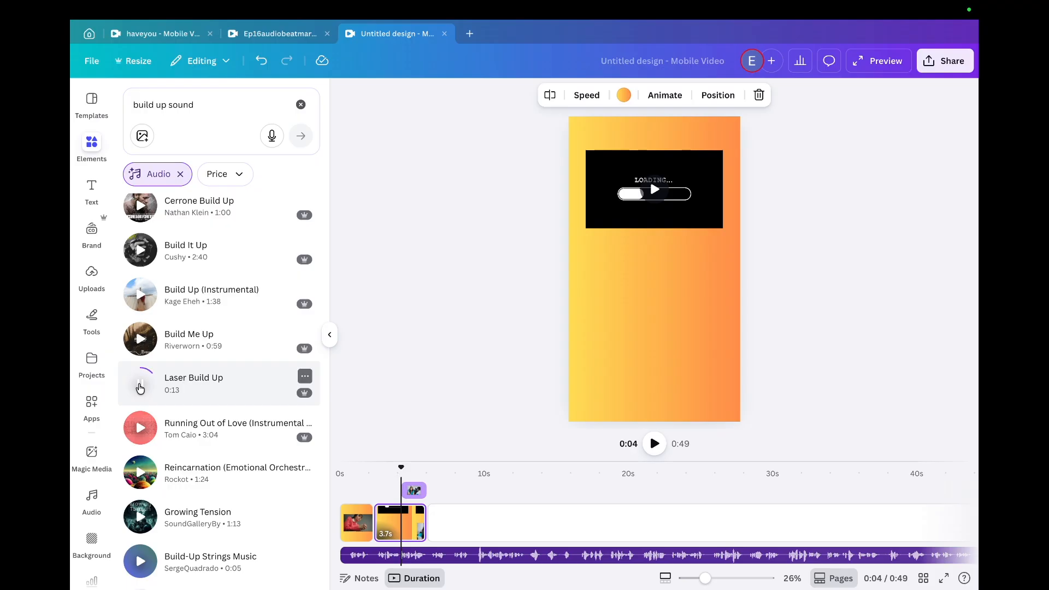
pyautogui.click(139, 388)
pyautogui.scroll(-2, 218, 374)
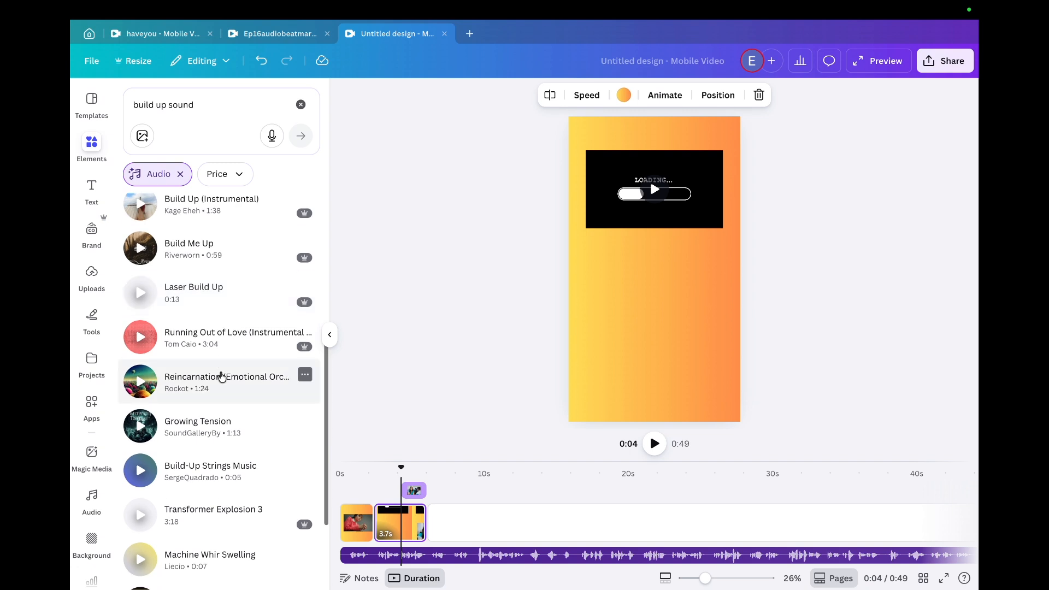
# Step: Add the Laser Build Up sound below the voice-over at the second page's start and trim it to 3.6 s
pyautogui.moveTo(196, 296); pyautogui.dragTo(376, 554)
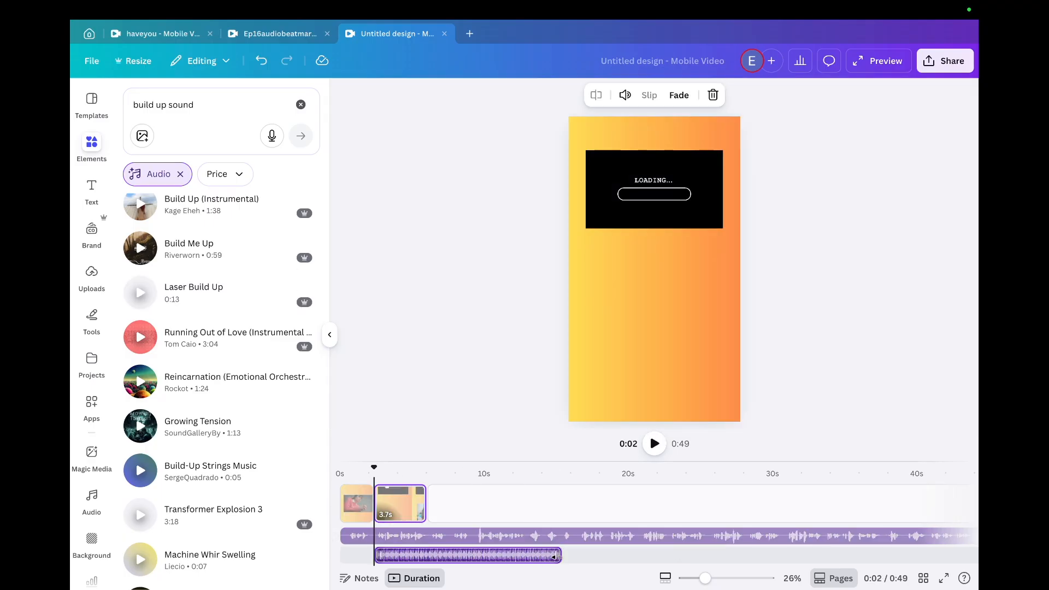
pyautogui.moveTo(556, 556); pyautogui.dragTo(405, 561)
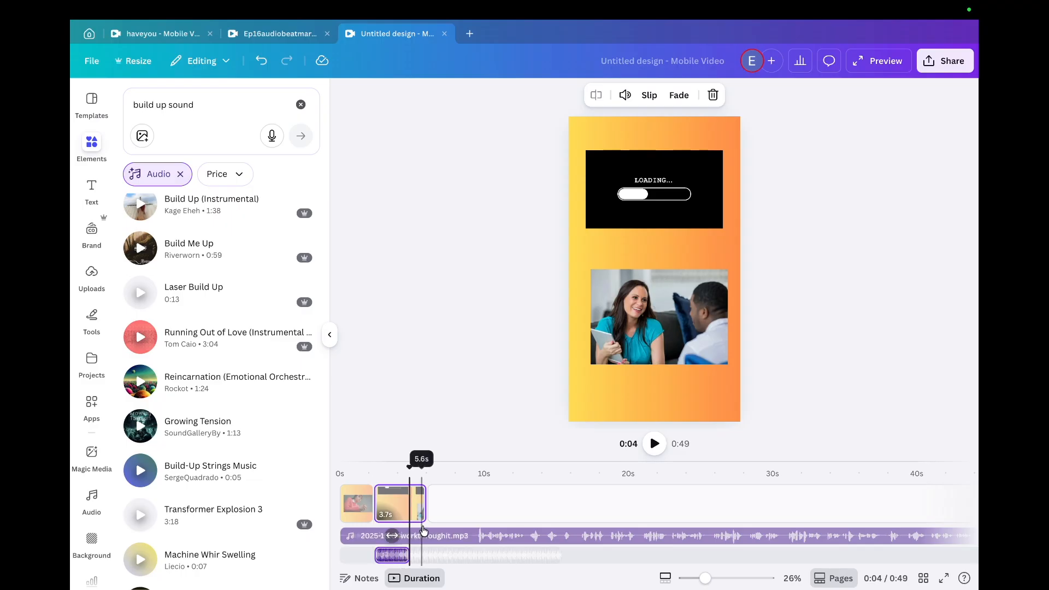
pyautogui.scroll(1, 423, 532)
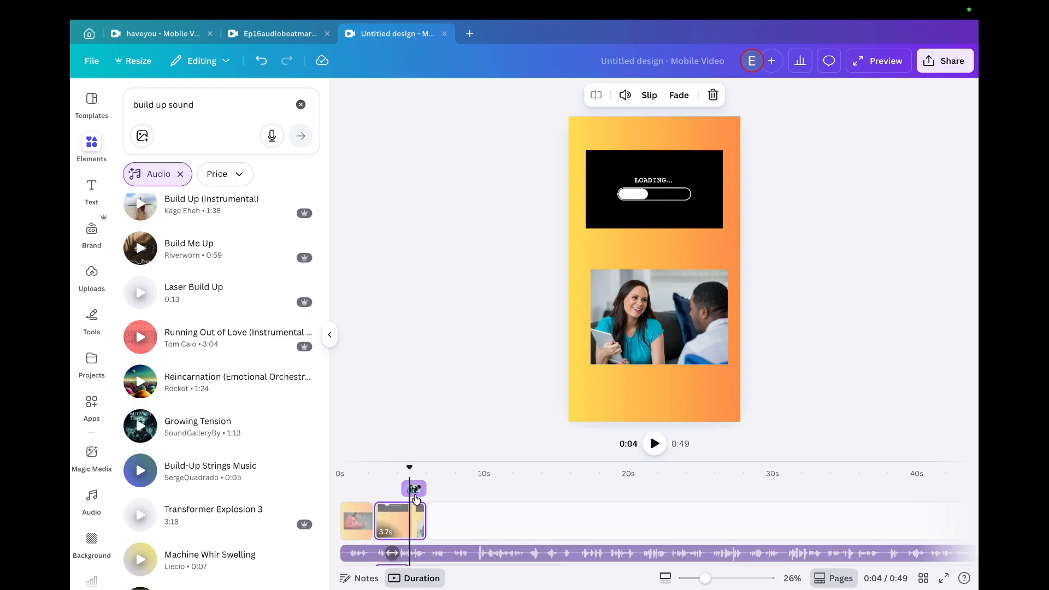
pyautogui.scroll(-1, 415, 497)
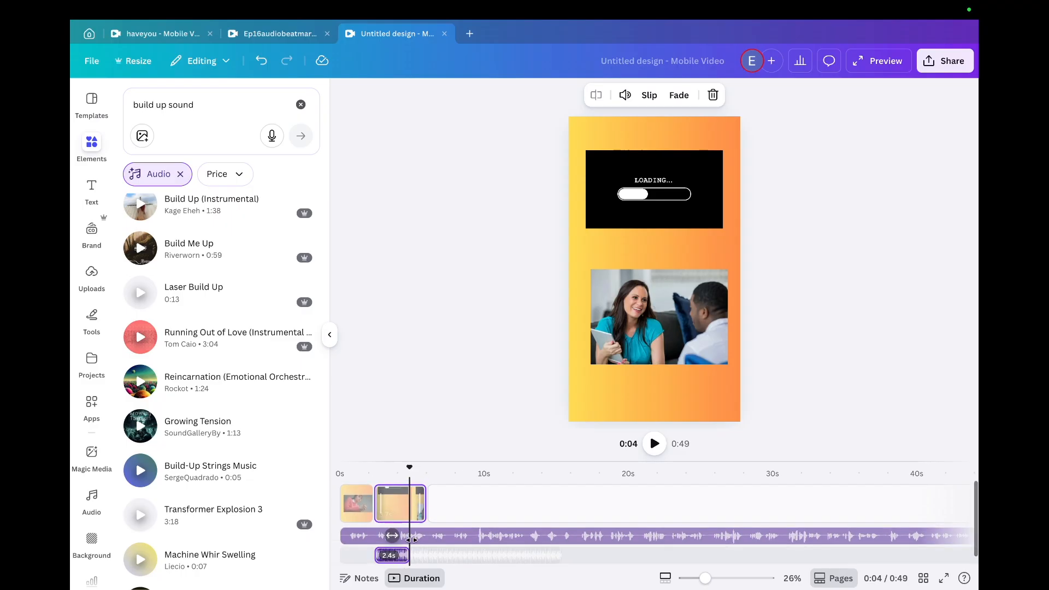
pyautogui.moveTo(407, 557); pyautogui.dragTo(425, 557)
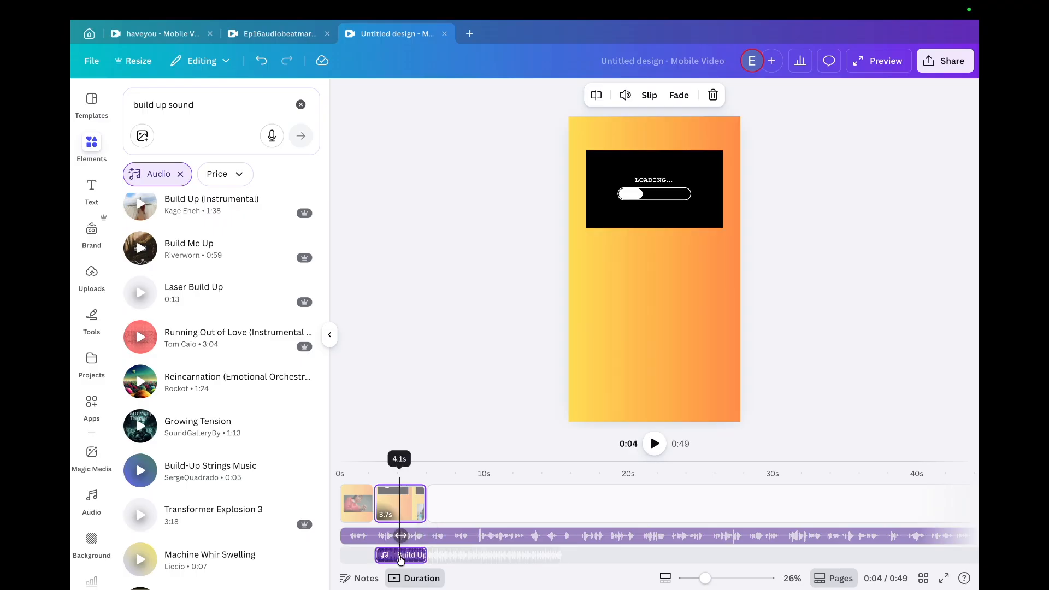
# Step: Lower the Laser Build Up sound's volume to 17
pyautogui.click(625, 95)
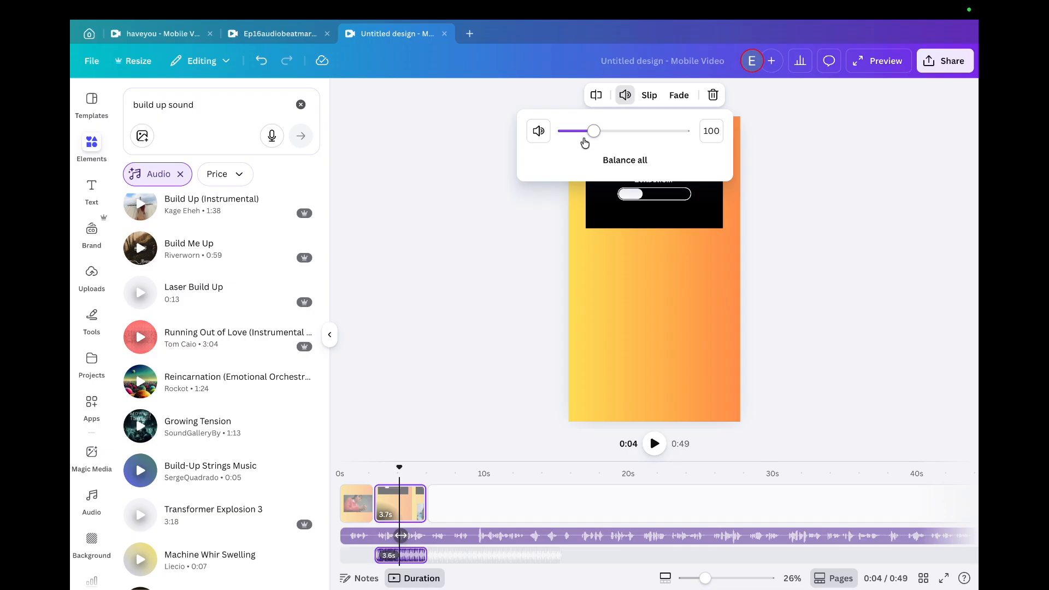
pyautogui.moveTo(596, 139); pyautogui.dragTo(569, 143)
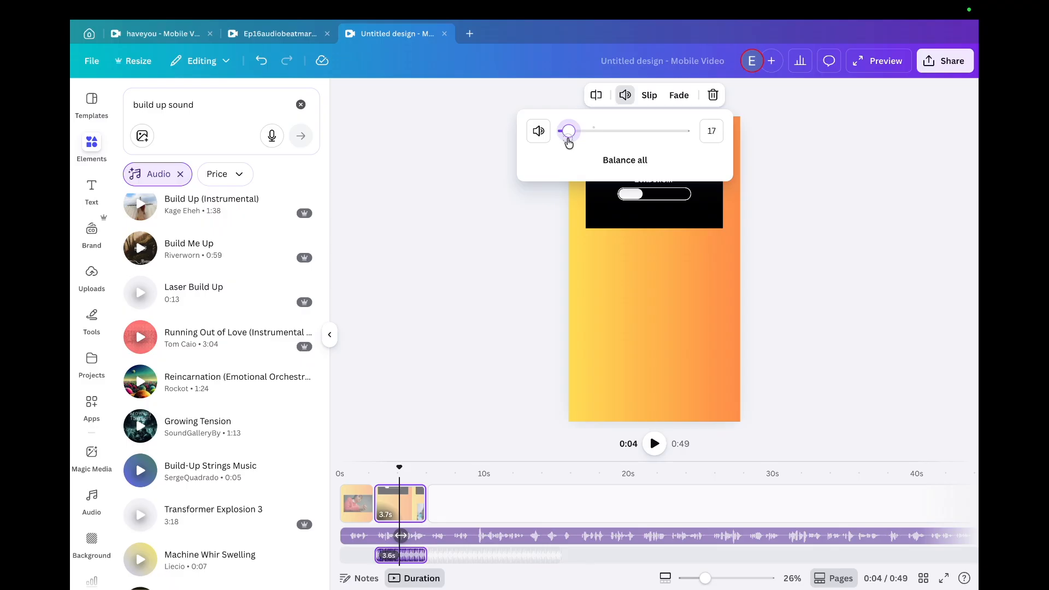
pyautogui.click(462, 288)
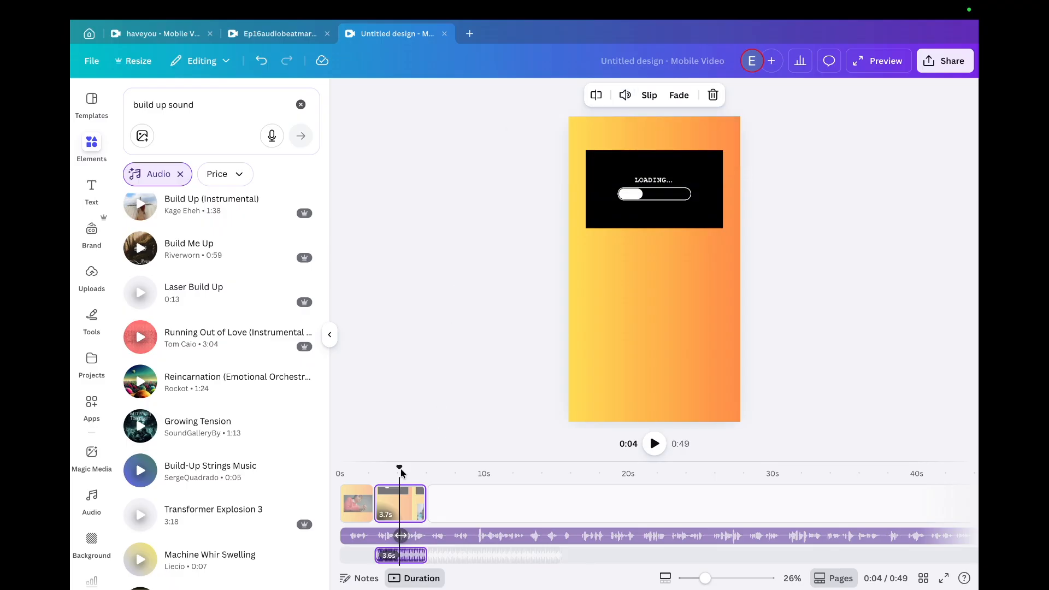
# Step: Play the video from 2.3 s, stop at 0:07 and split the blank third page there
pyautogui.moveTo(399, 469); pyautogui.dragTo(374, 469)
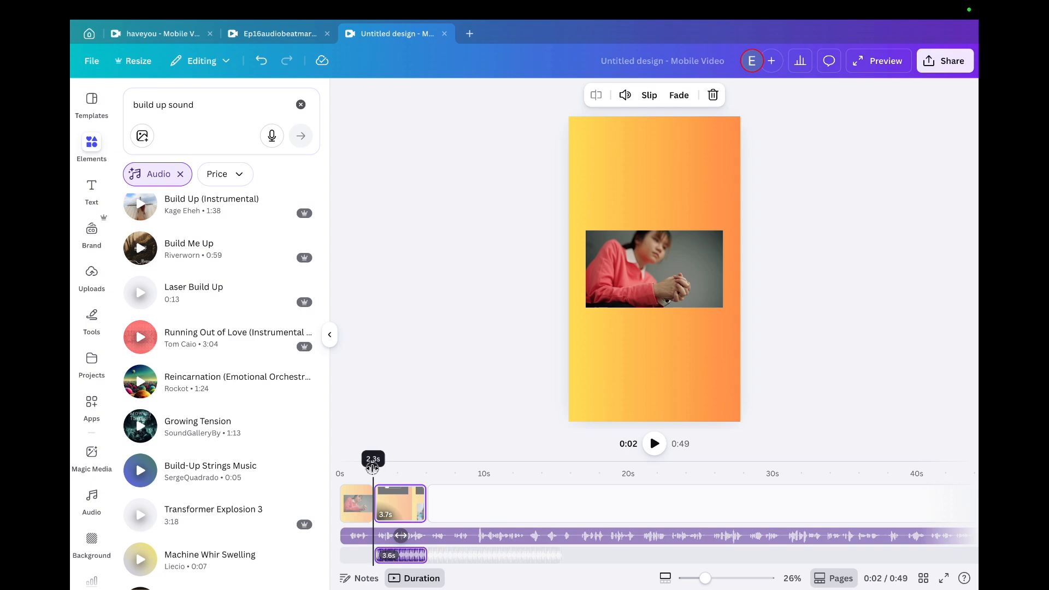
pyautogui.click(654, 443)
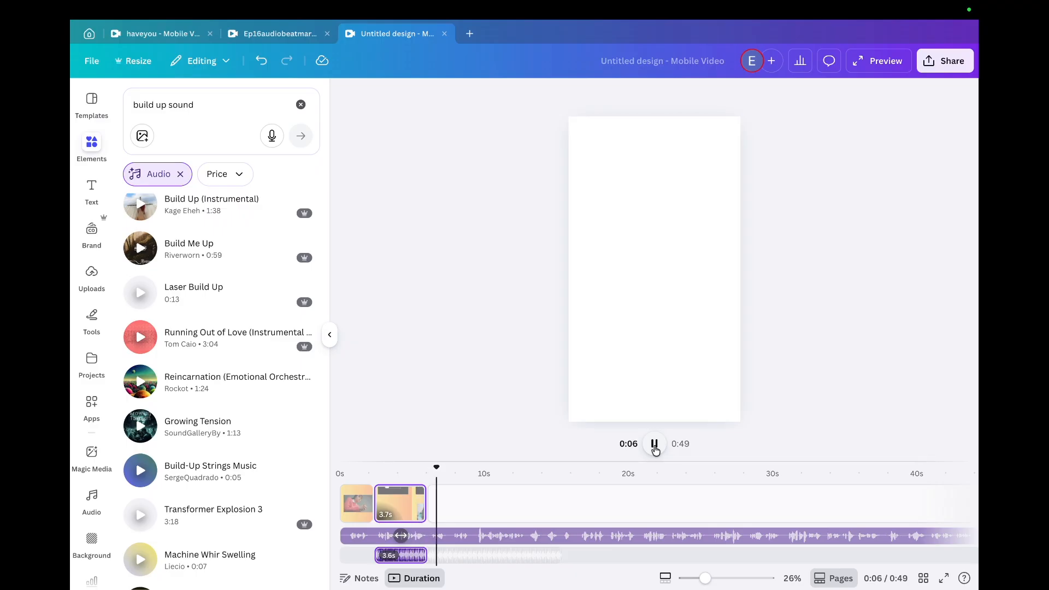
pyautogui.click(654, 445)
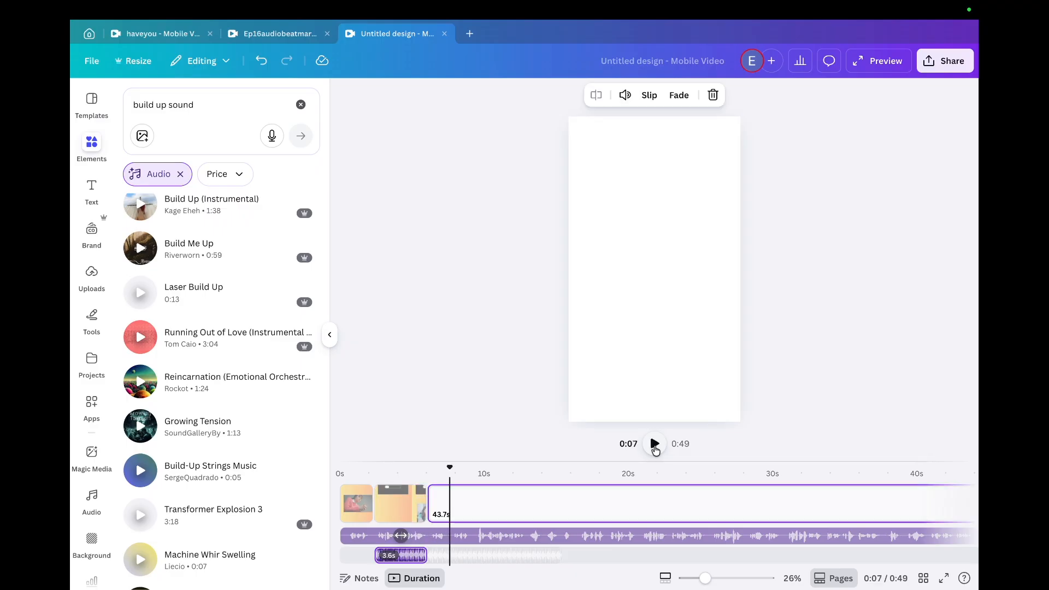
pyautogui.press('s')
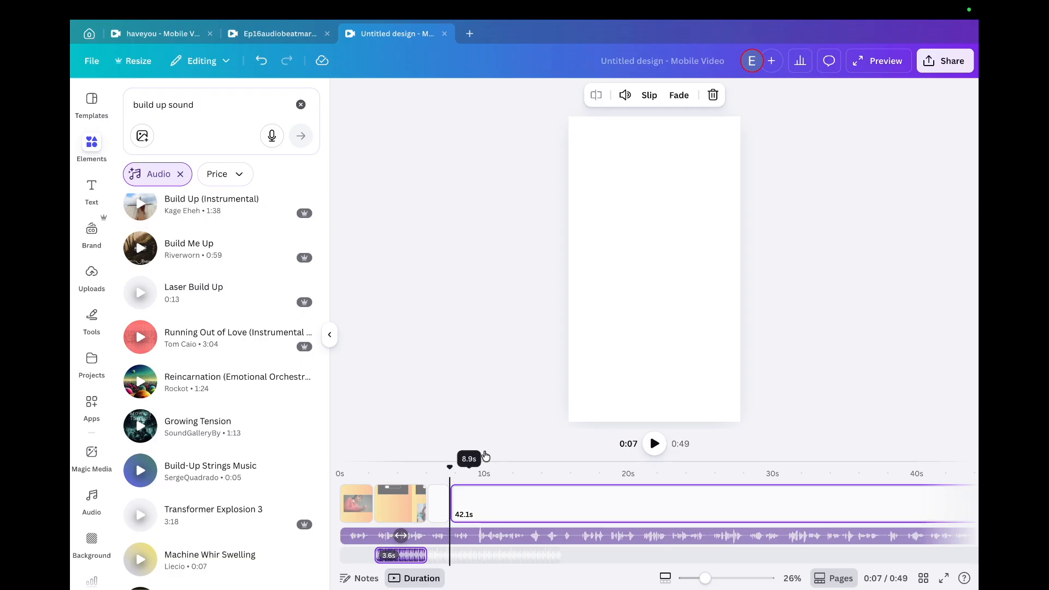
# Step: Switch to the Ep16audiobeatmarkers design and review the layered clips, pages and audio tracks on its timeline
pyautogui.hotkey('ctrl', 'shift', 'Tab')
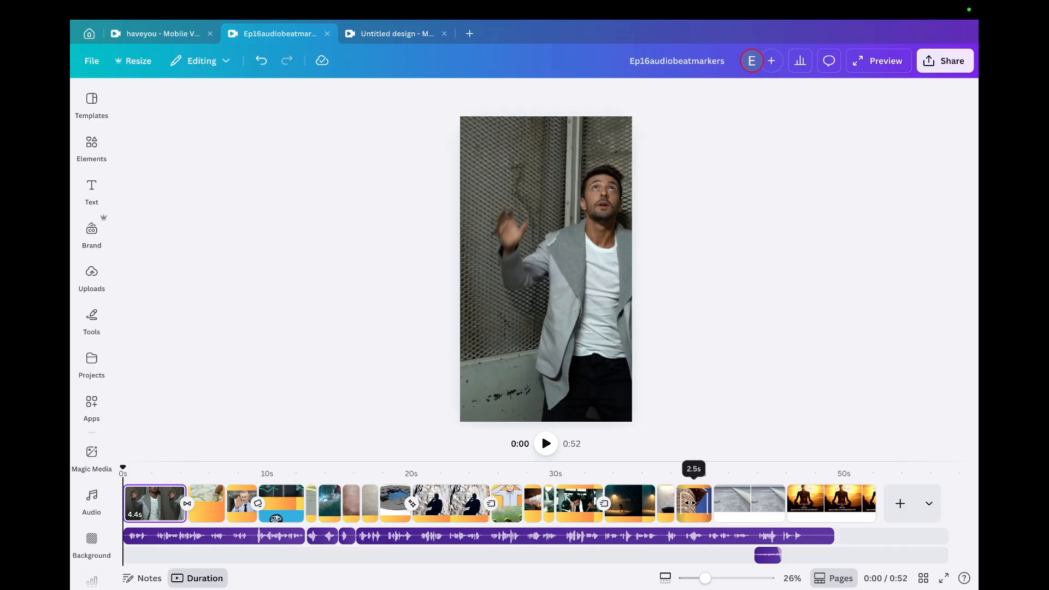
pyautogui.scroll(2, 617, 536)
pyautogui.scroll(-2, 609, 532)
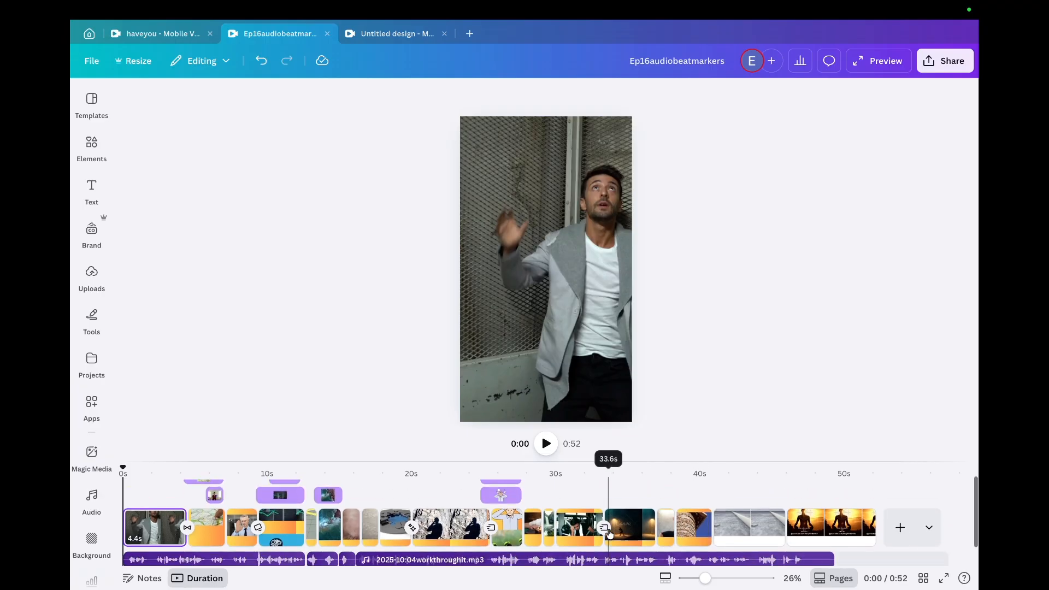
pyautogui.scroll(2, 610, 533)
pyautogui.scroll(-1, 610, 533)
pyautogui.scroll(-1, 610, 533)
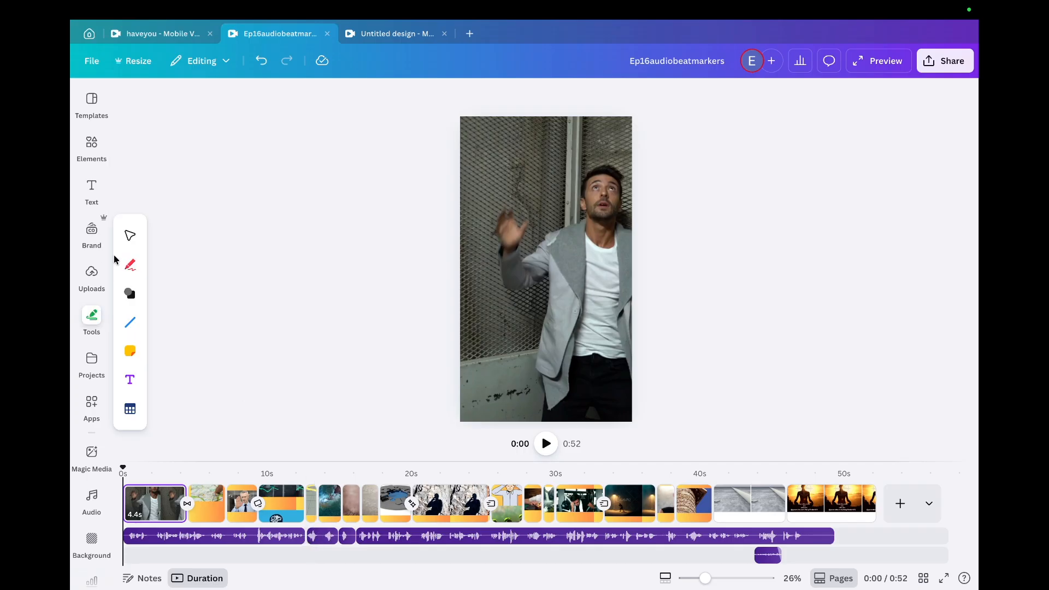
# Step: Look through the uploaded audio files and the element categories for sources of audio
pyautogui.click(92, 273)
pyautogui.click(93, 232)
pyautogui.click(92, 189)
pyautogui.click(93, 143)
pyautogui.click(92, 273)
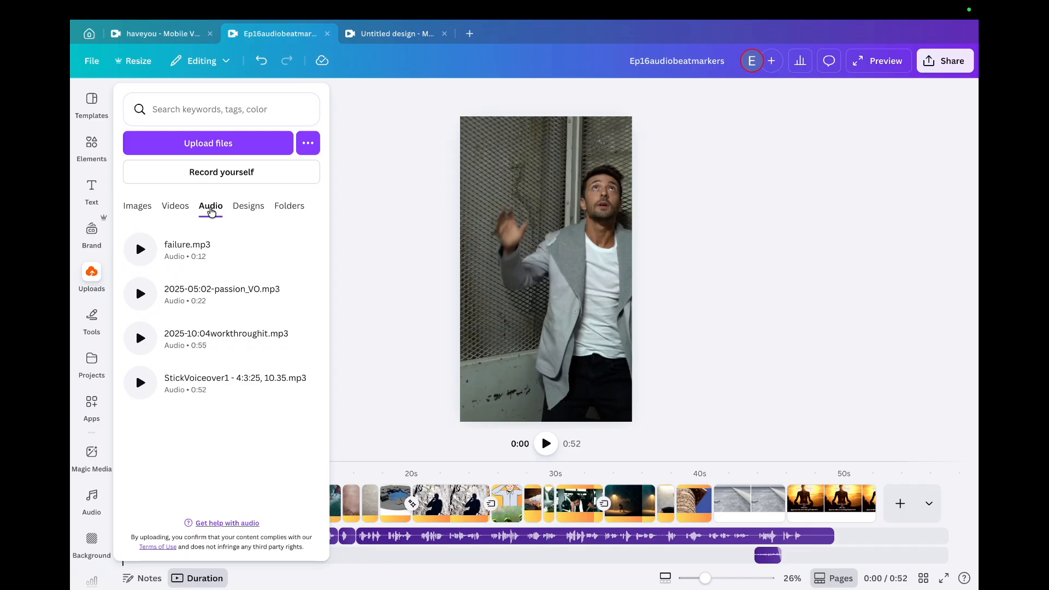
pyautogui.click(91, 273)
pyautogui.click(93, 144)
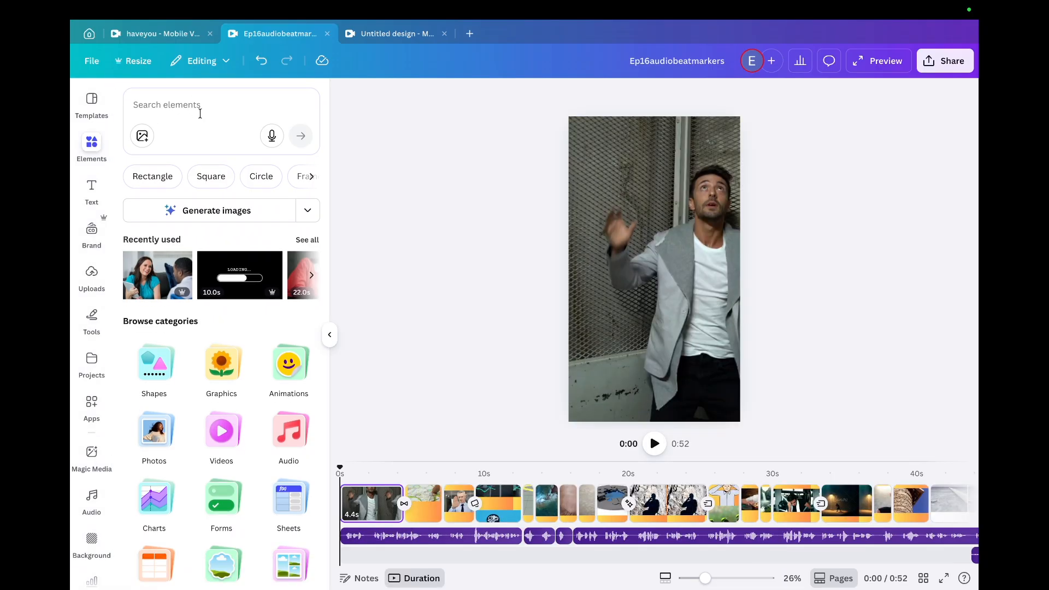
pyautogui.scroll(-1, 235, 382)
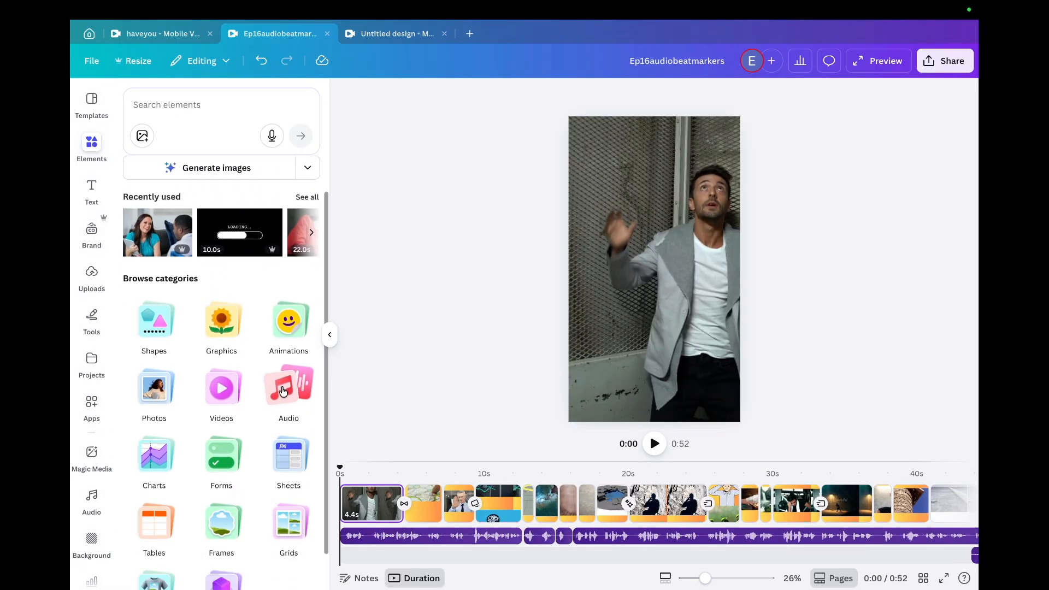
pyautogui.click(330, 334)
# Step: Inspect the music tracks under the voice-over, including the Breathing Life clip and the short clip at about 15.9 s
pyautogui.click(289, 536)
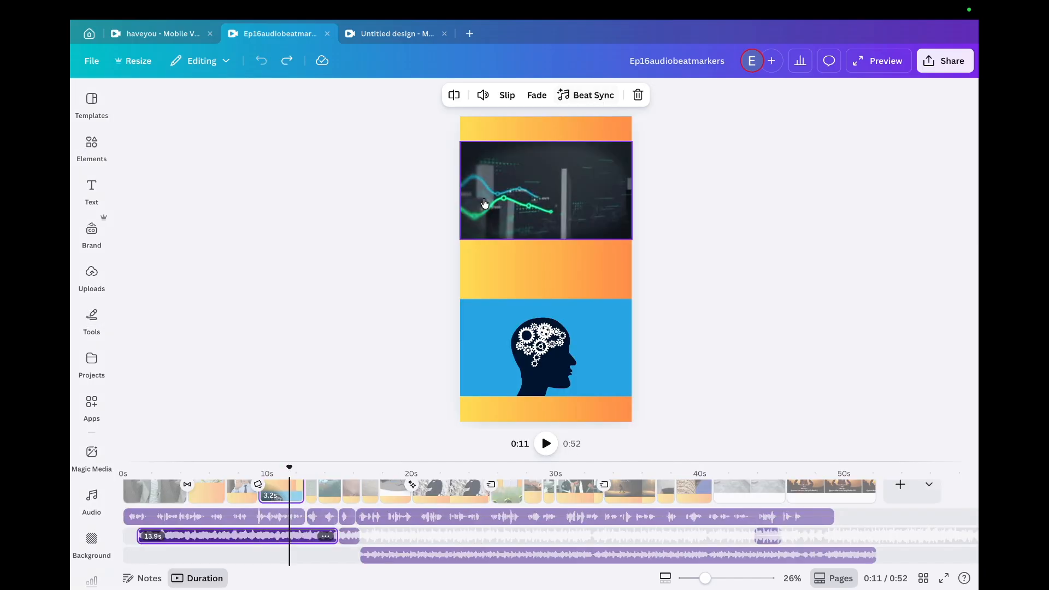
pyautogui.click(140, 536)
pyautogui.click(136, 536)
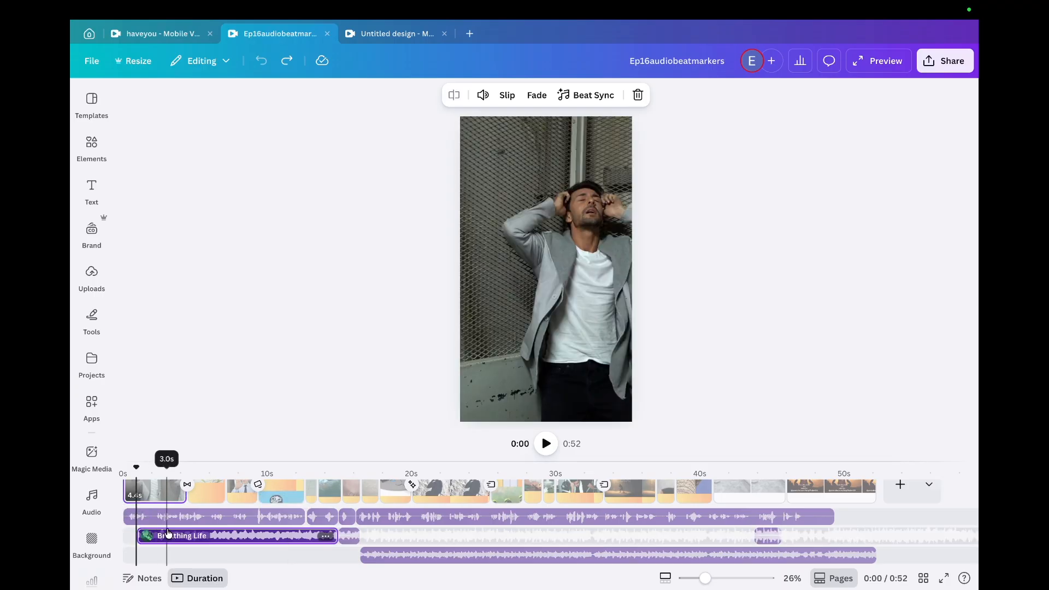
pyautogui.click(351, 537)
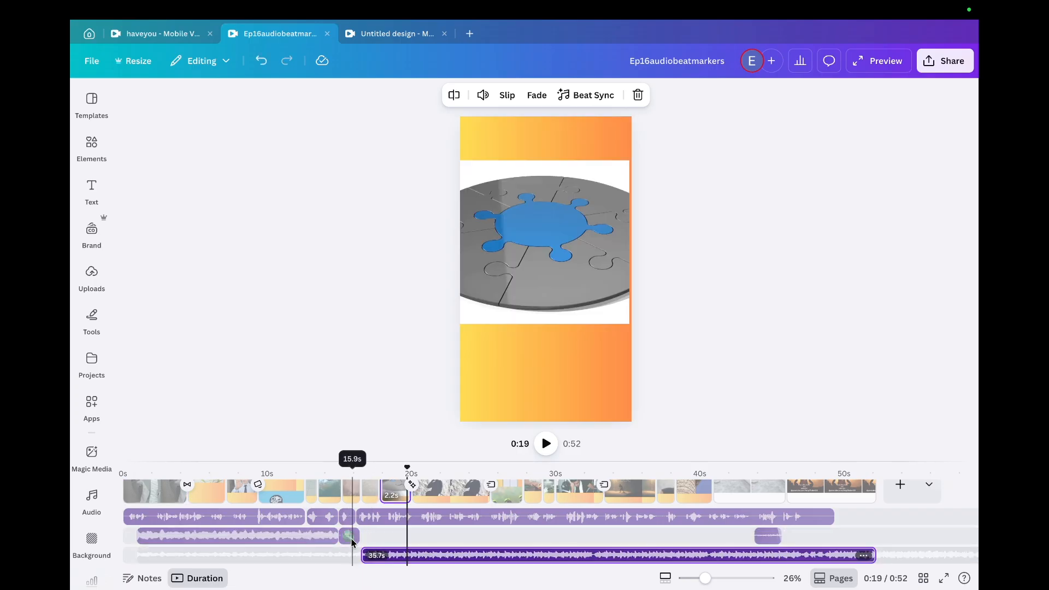
# Step: Check the volume of the short clip at about 15.9 s and play the change to the next music track, stopping at 0:17
pyautogui.click(350, 538)
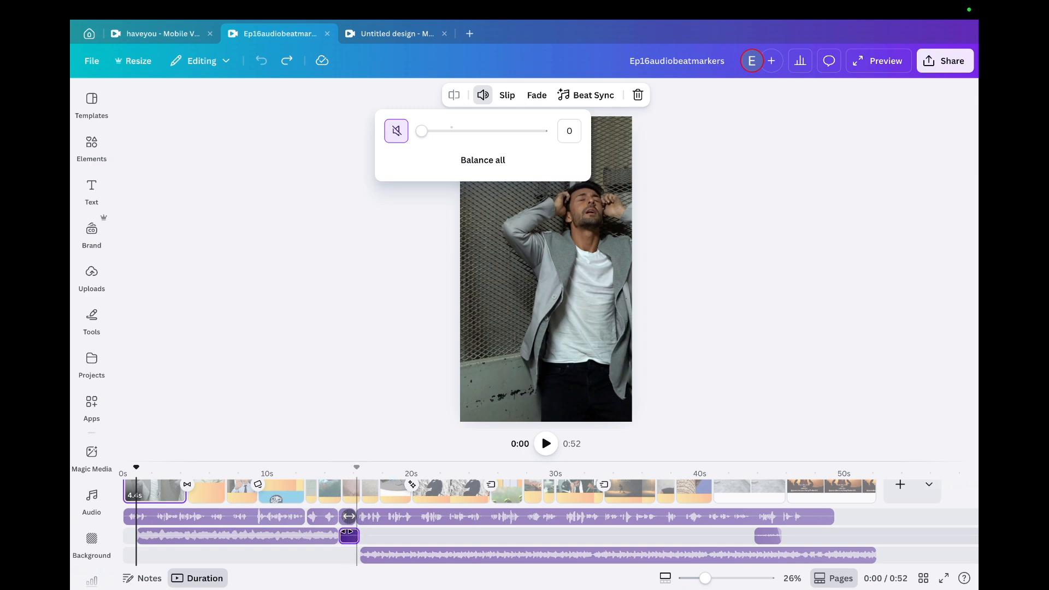
pyautogui.click(390, 555)
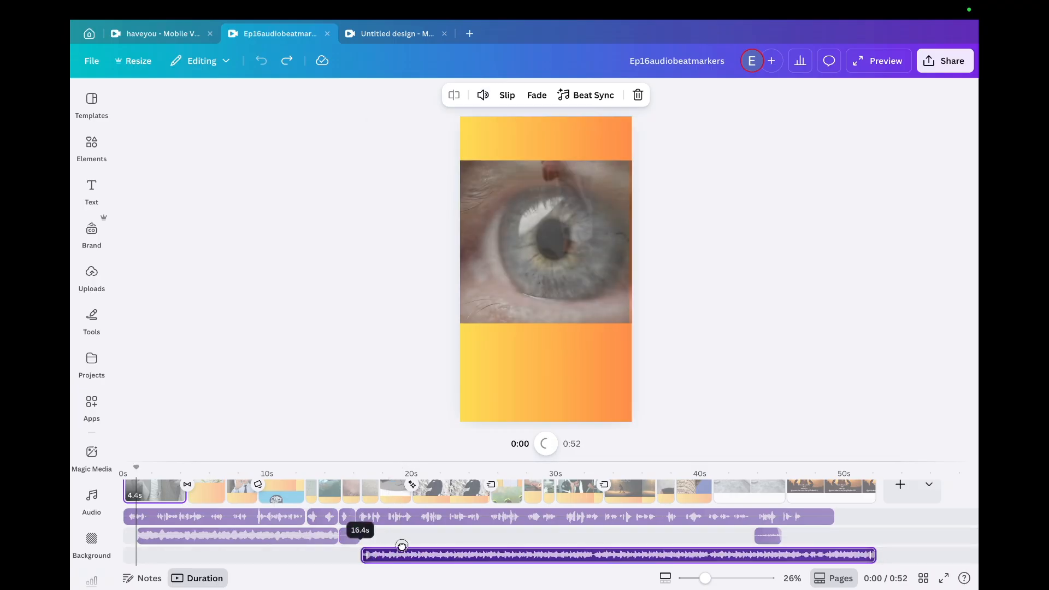
pyautogui.press('space')
pyautogui.click(341, 470)
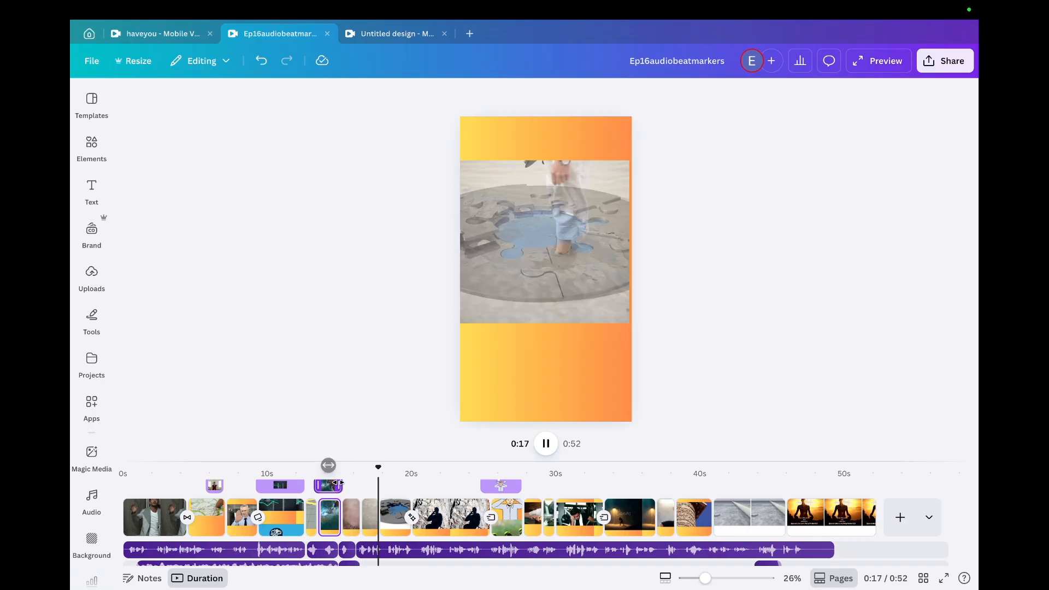
pyautogui.press('space')
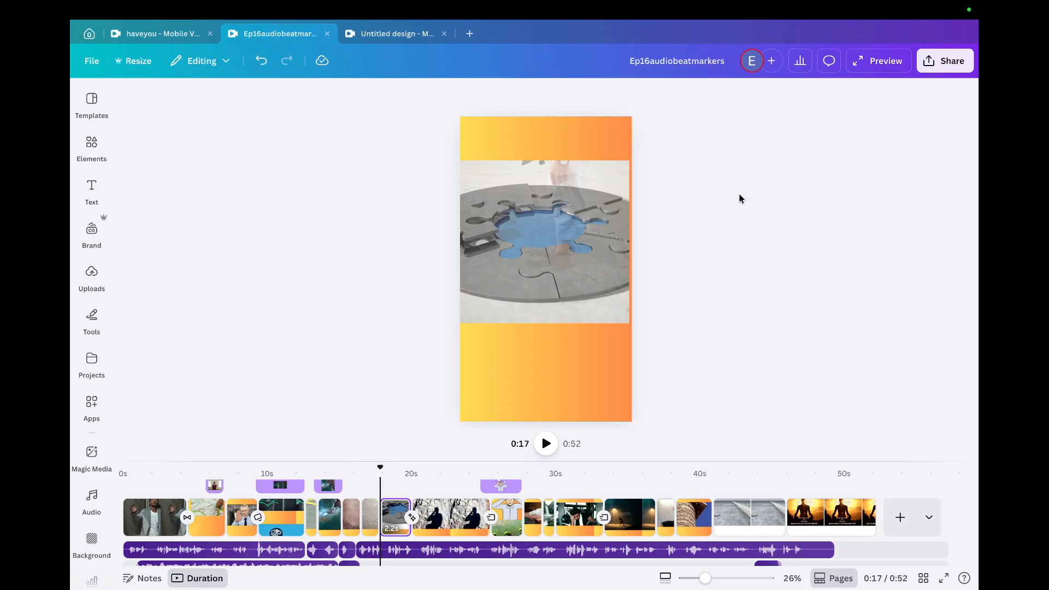
# Step: Return the playhead to 0:00 and preview the finished video from the start in full view
pyautogui.click(123, 473)
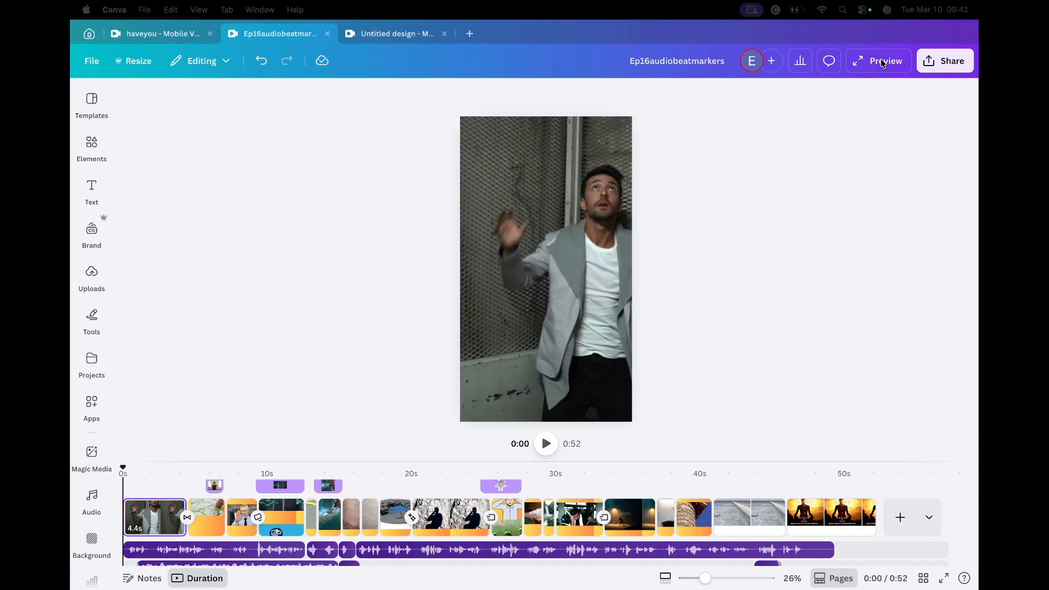
pyautogui.click(877, 70)
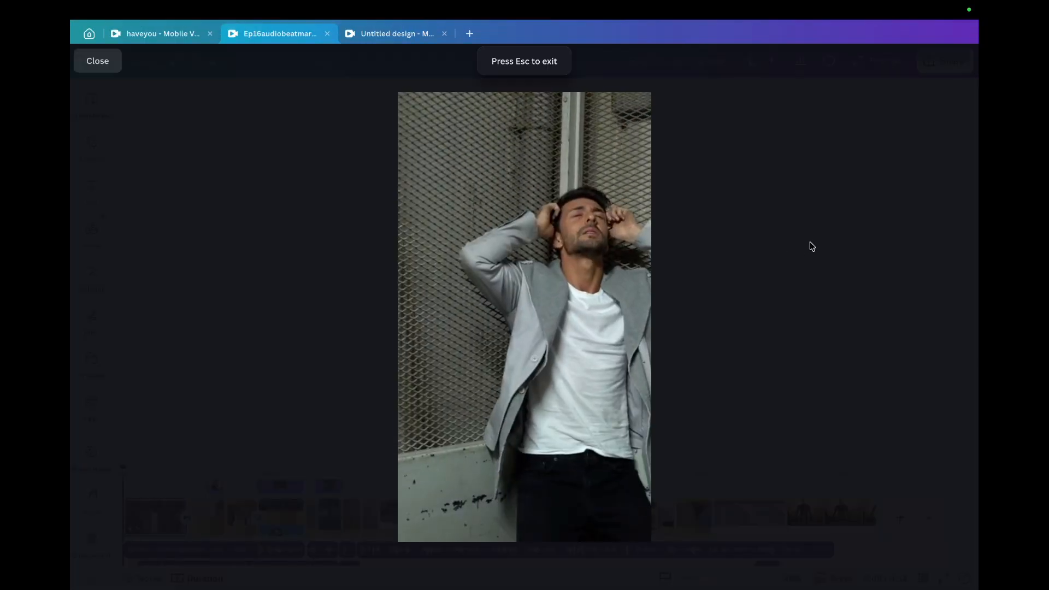